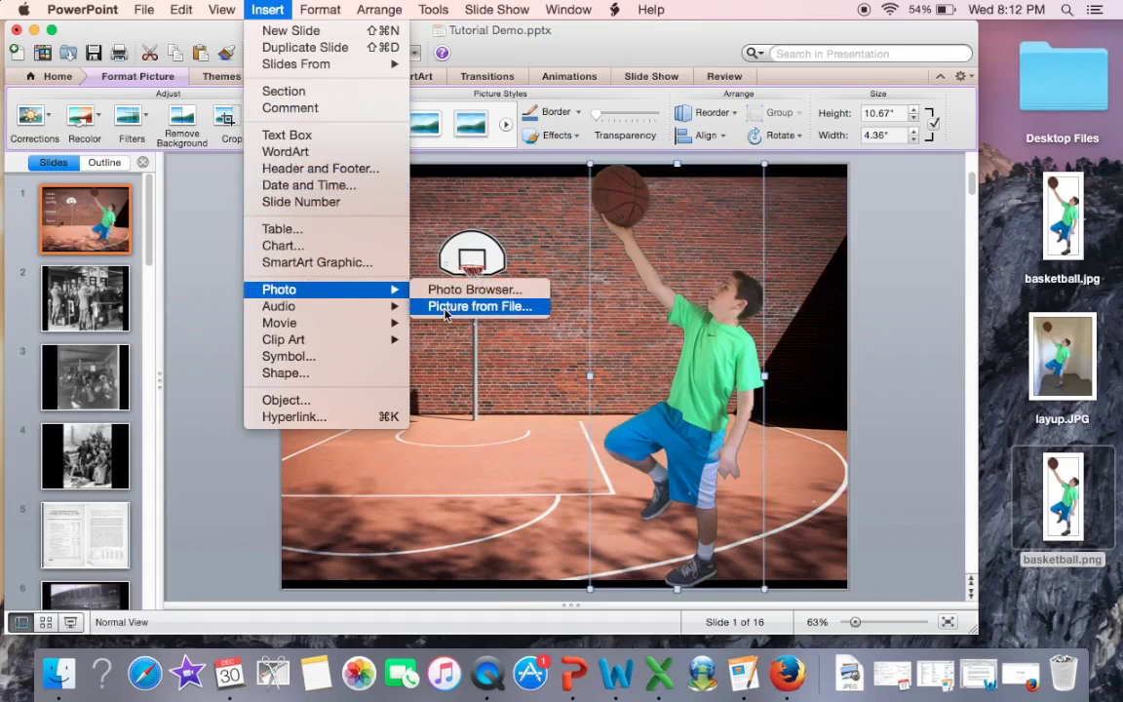
click(444, 308)
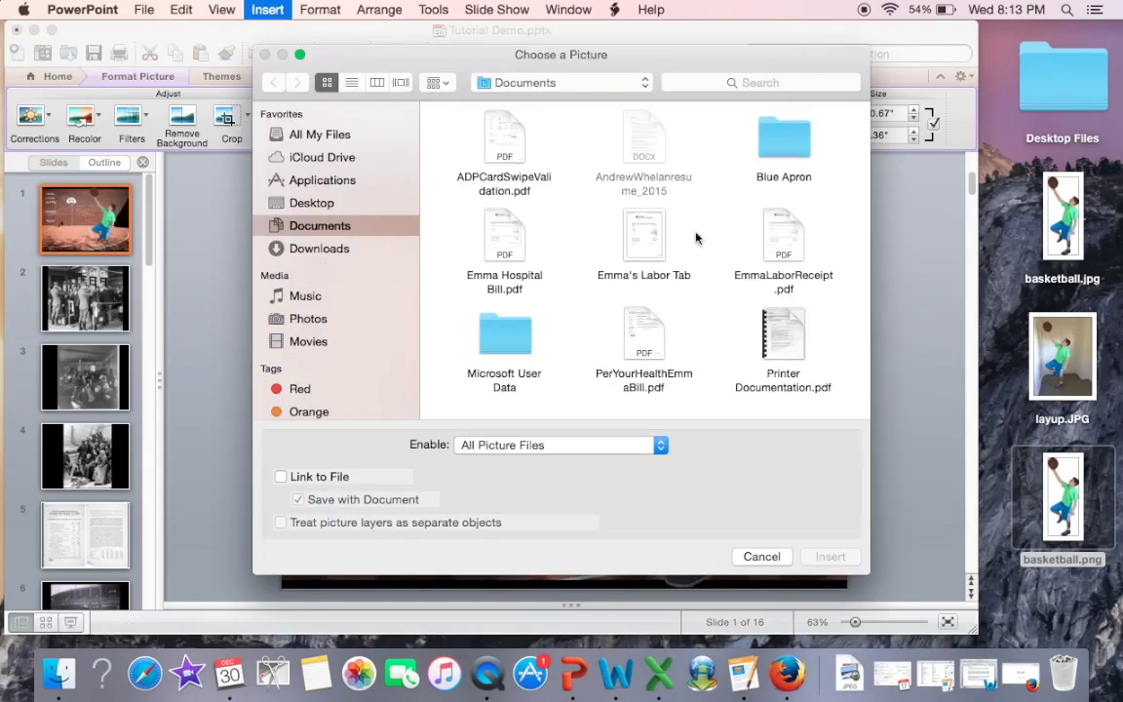
click(763, 555)
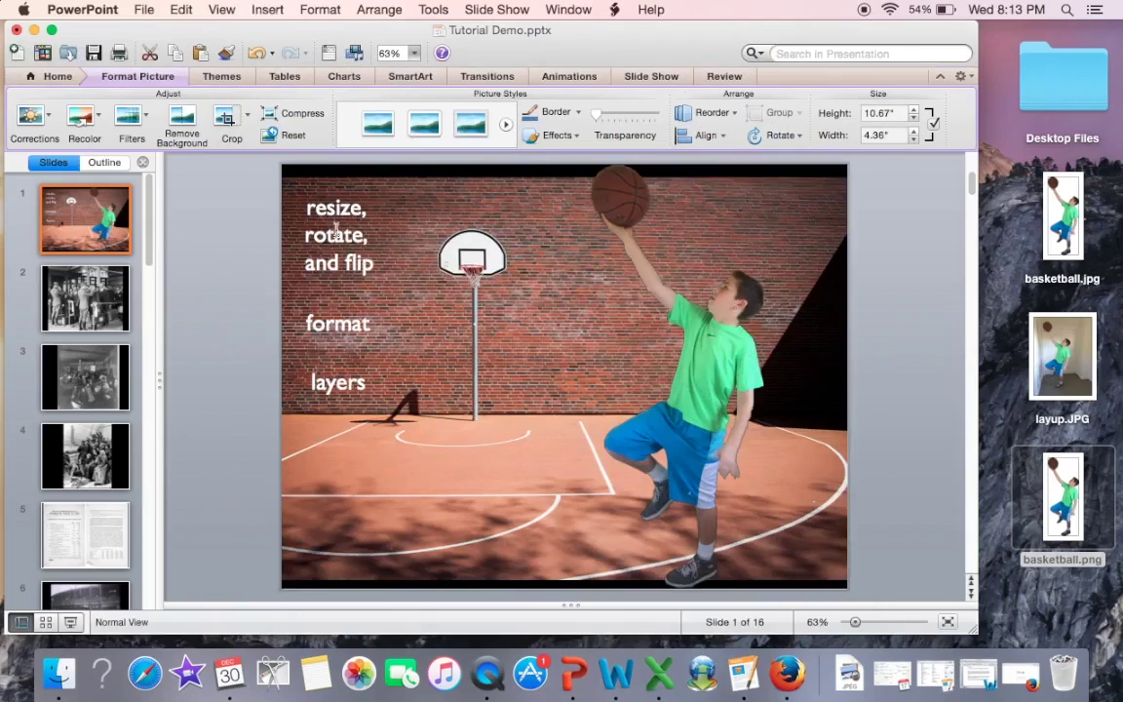
Scale the basketball player picture down to about 5.66" high by 2.31" wide and move it closer to the hoop.
click(703, 376)
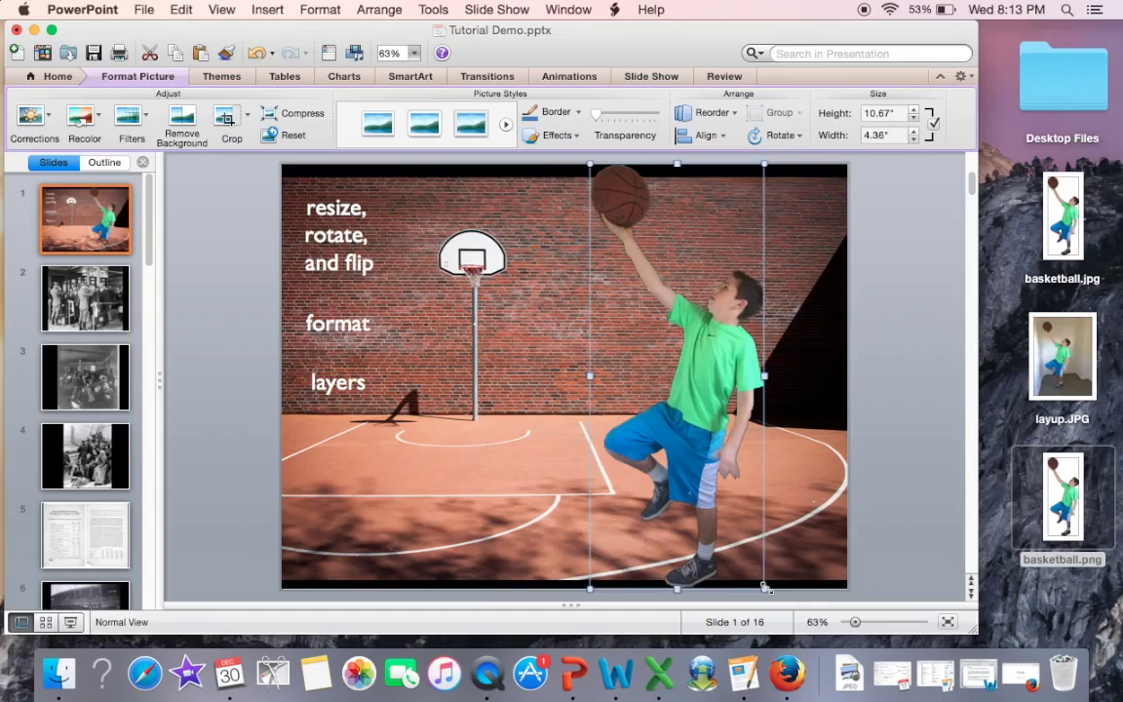
drag(764, 586, 706, 440)
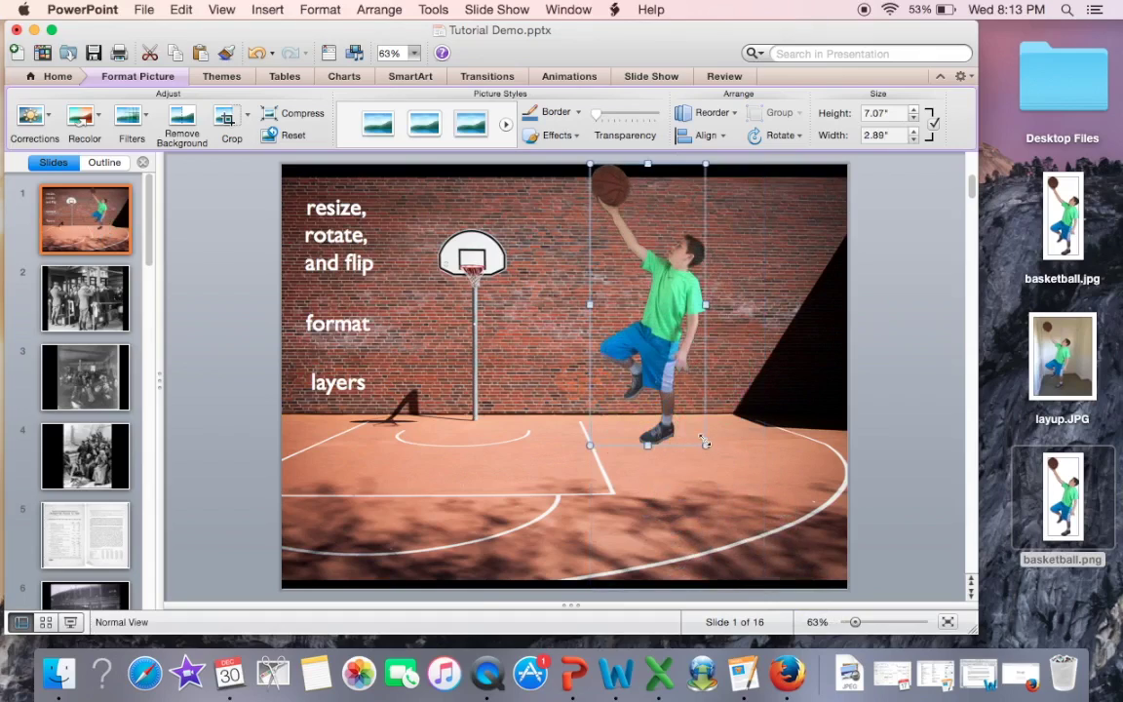
drag(705, 443, 683, 388)
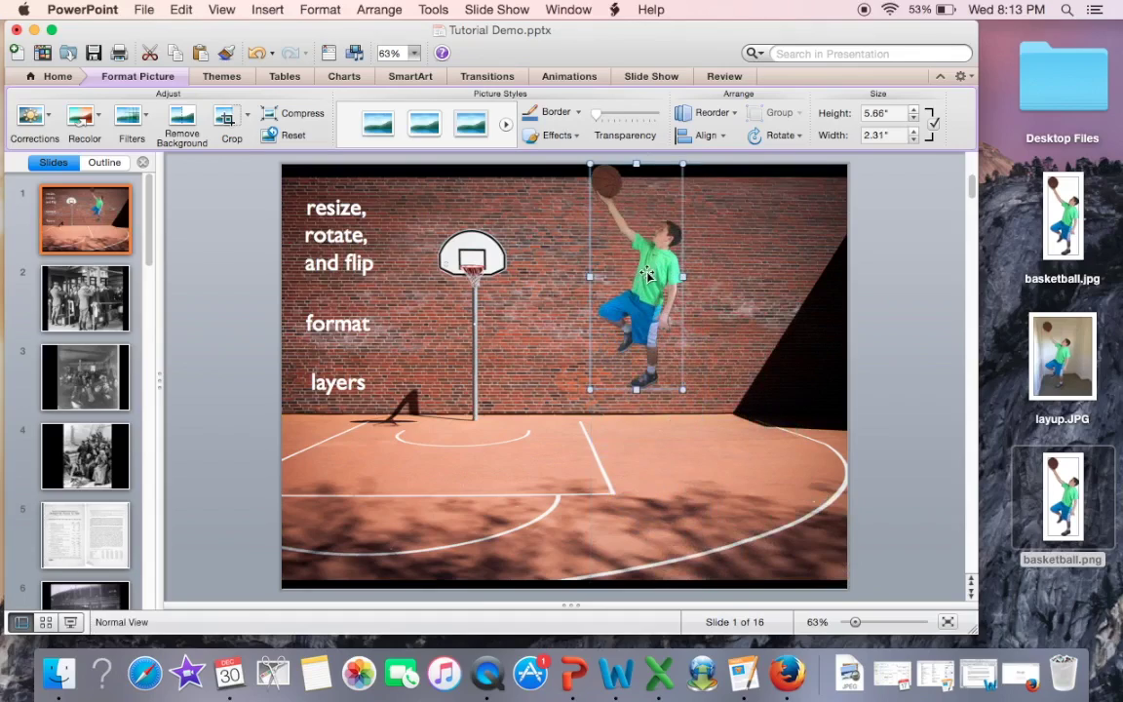
drag(646, 271, 578, 346)
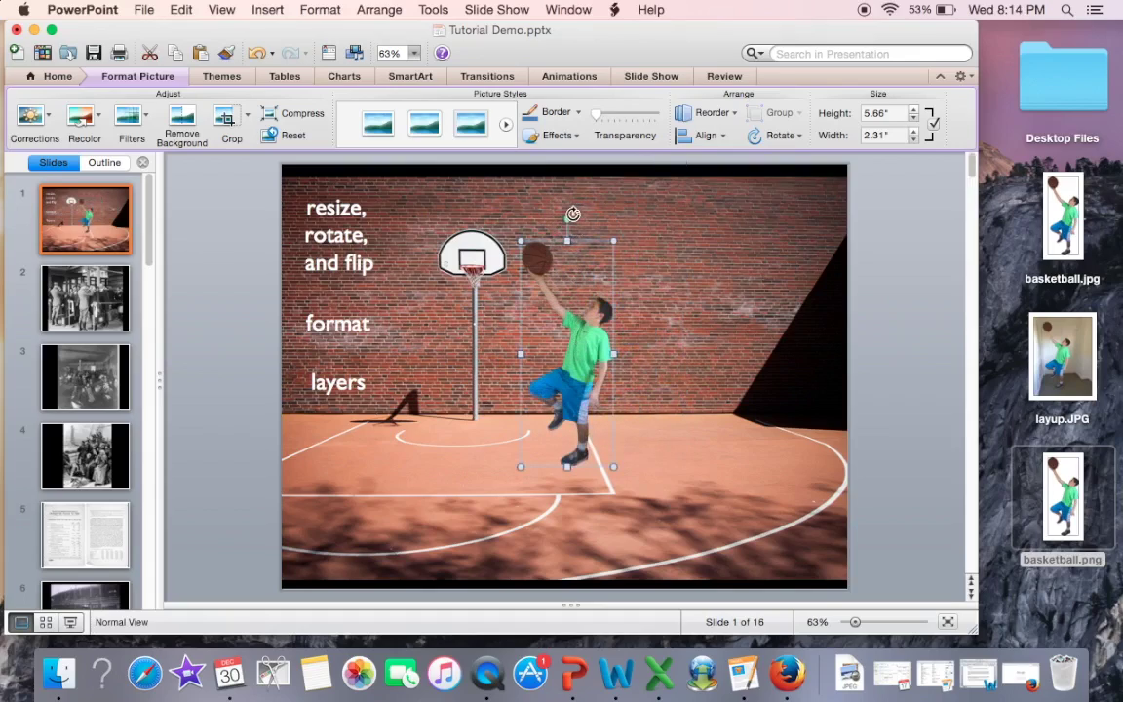
Tilt the player picture counter-clockwise towards the hoop and shrink it to about 4.01" high by 1.56" wide.
drag(567, 219, 529, 217)
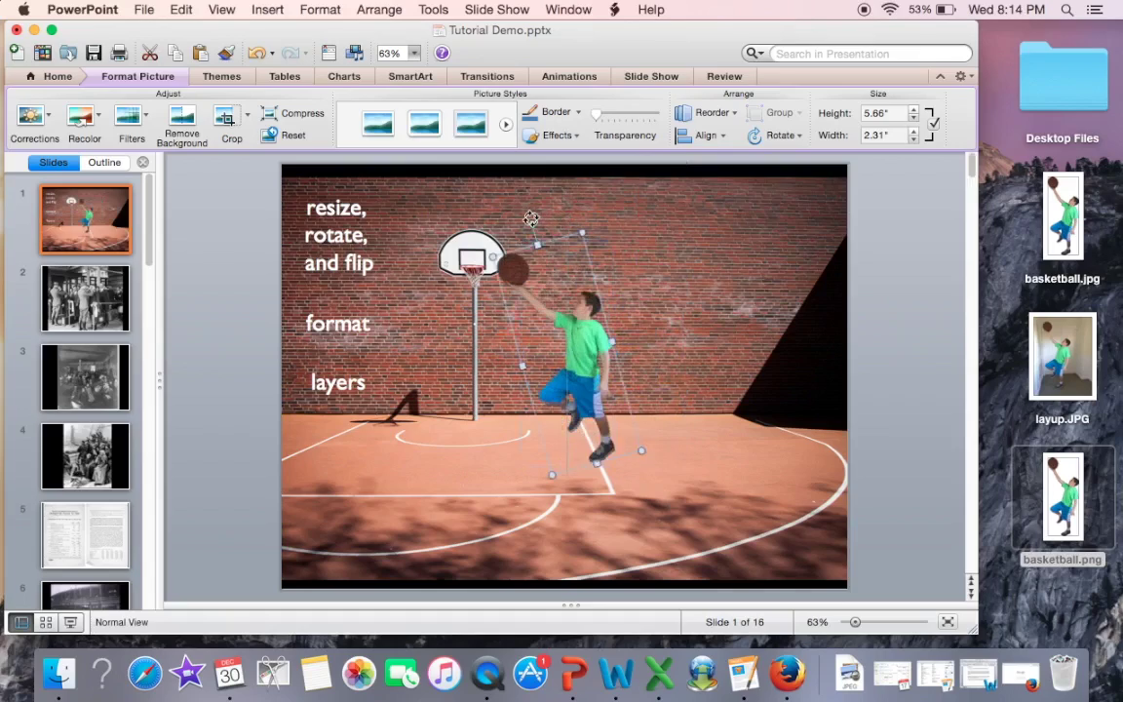
drag(641, 450, 550, 347)
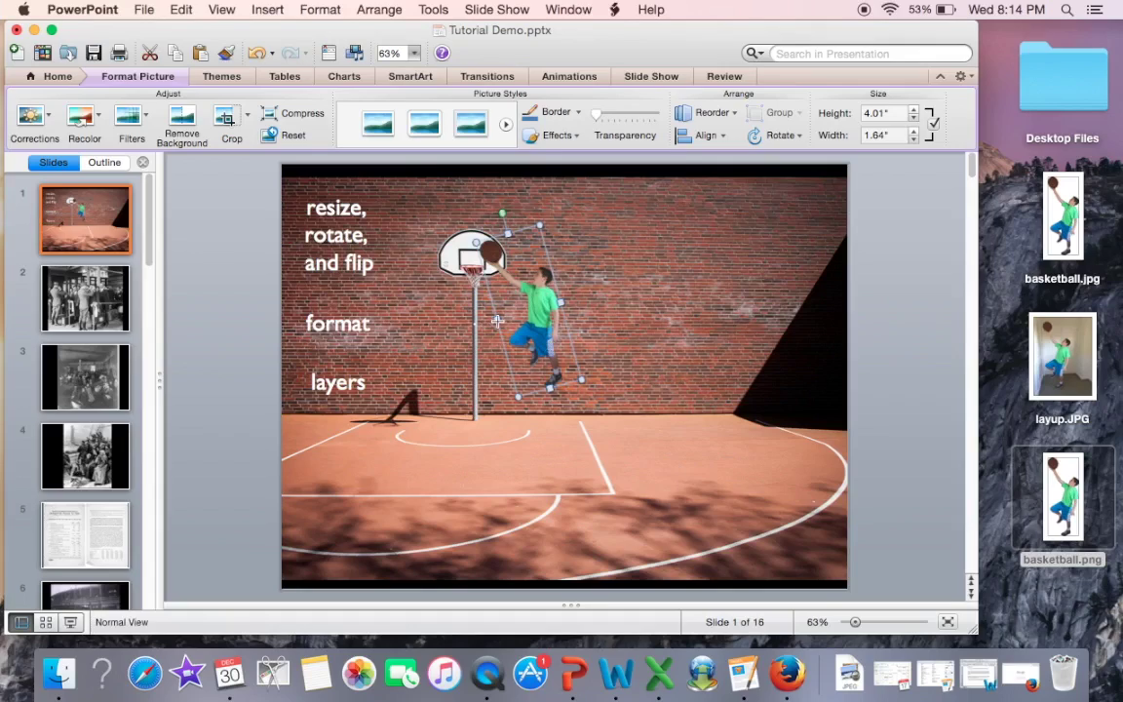
mouse_move(497, 320)
mouse_down()
mouse_move(531, 294)
mouse_move(731, 248)
mouse_move(559, 276)
mouse_move(496, 303)
mouse_up()
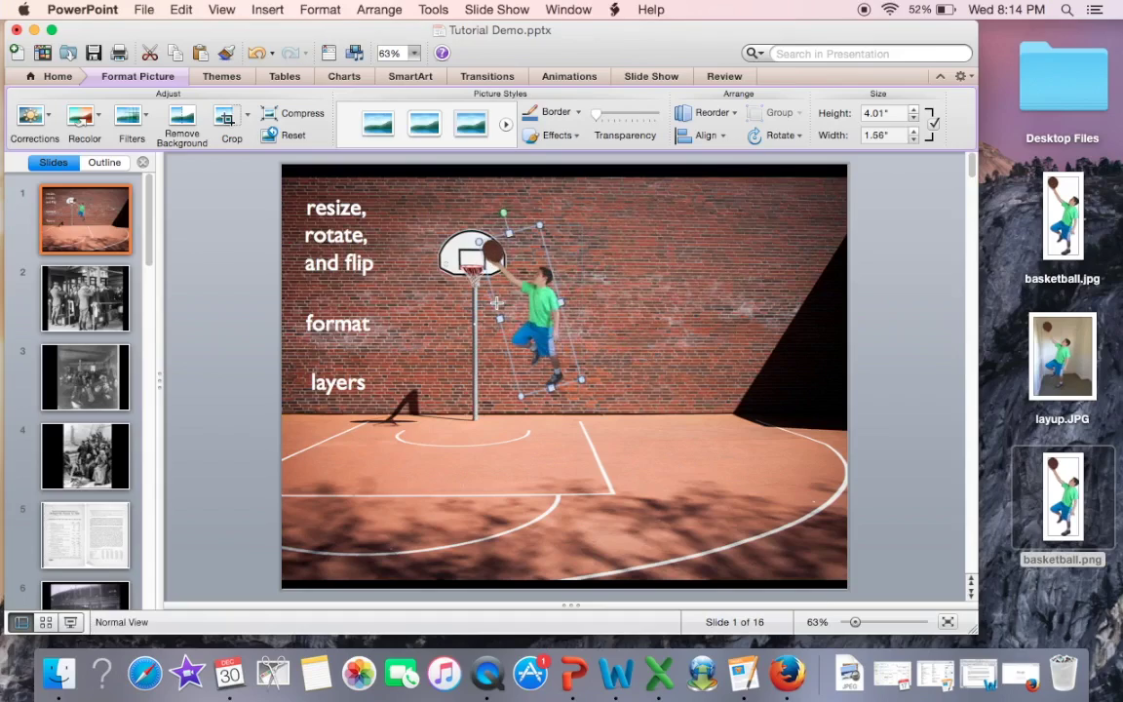
Try flipping the player picture horizontally.
click(387, 12)
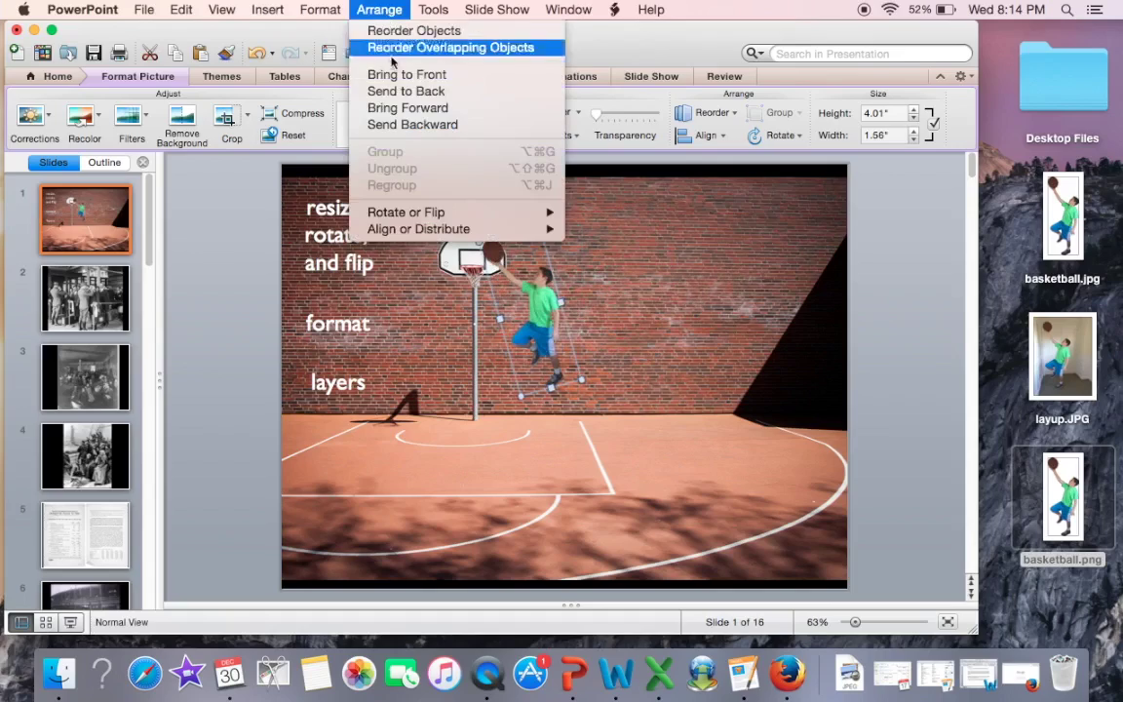
mouse_move(417, 221)
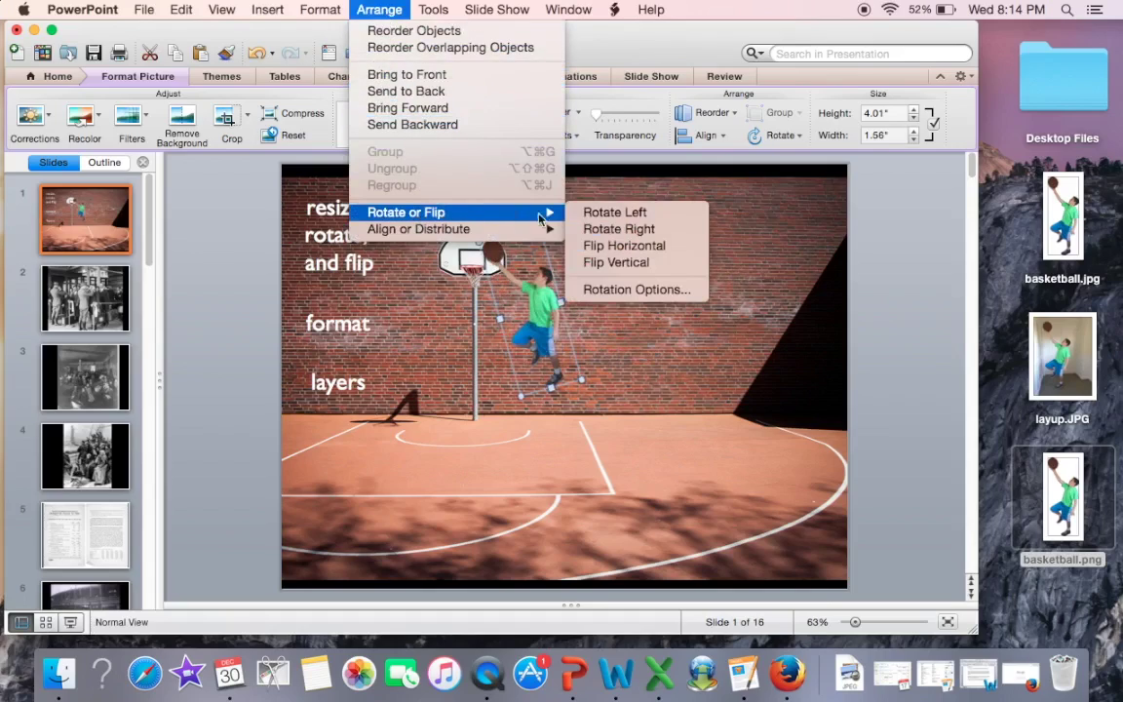
click(627, 247)
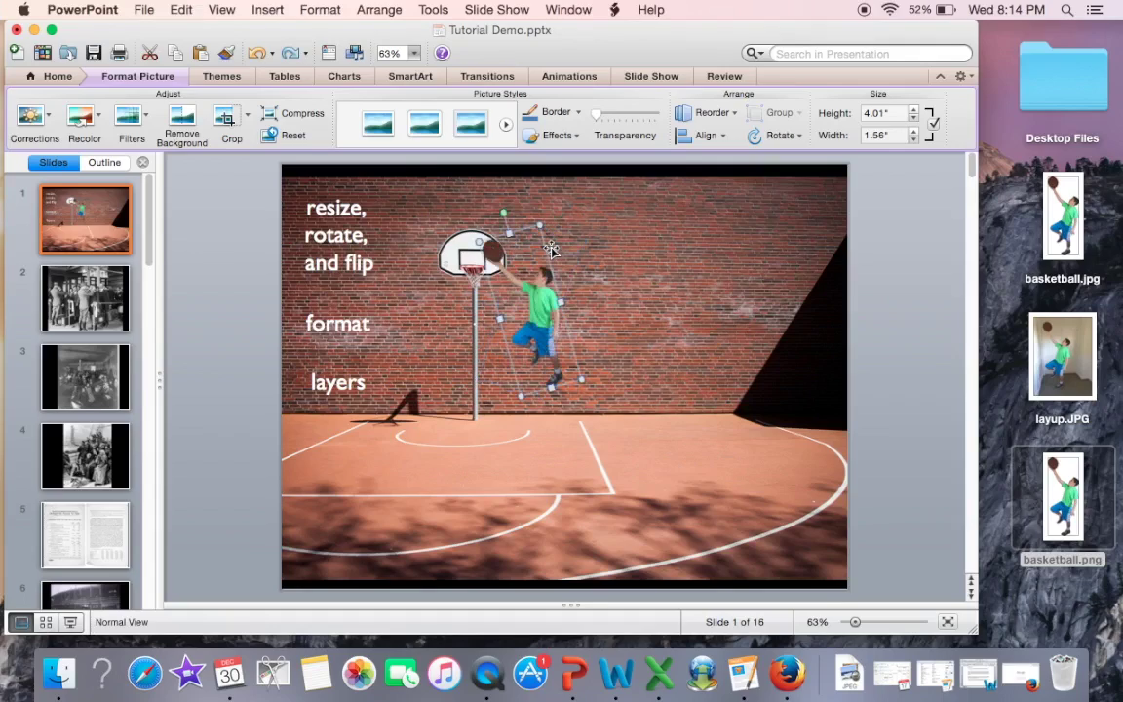
right_click(542, 306)
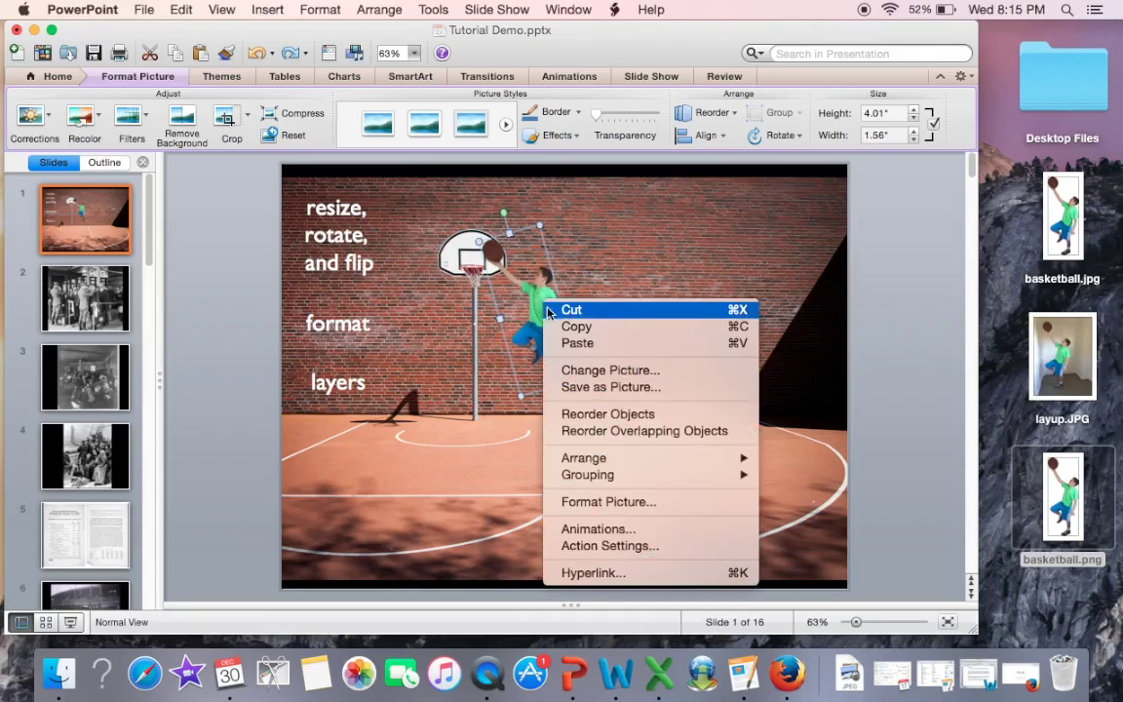
mouse_move(590, 465)
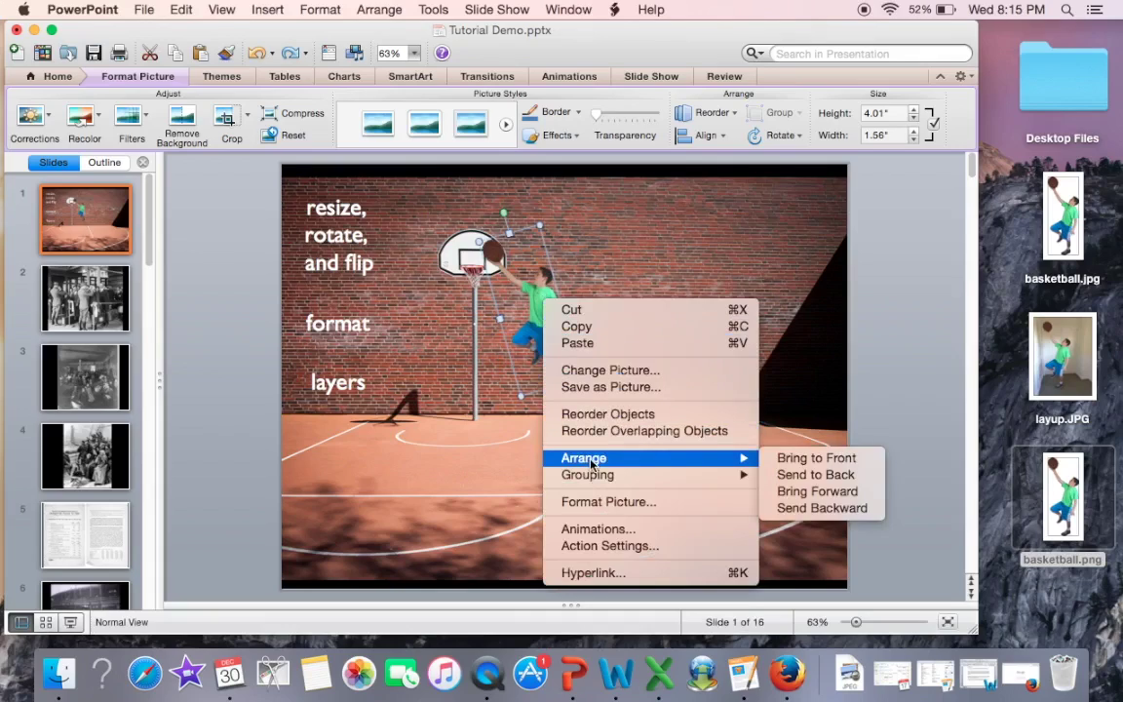
click(442, 327)
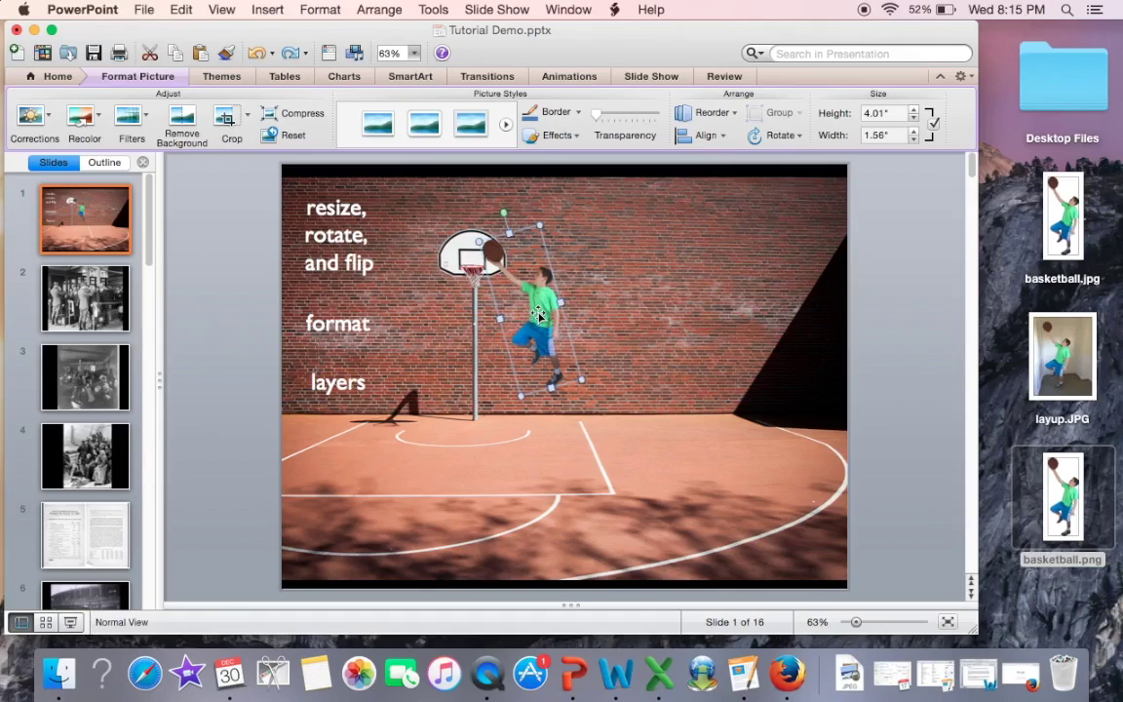
Recolor both the player picture and the basketball court background picture to 0% saturation.
click(98, 122)
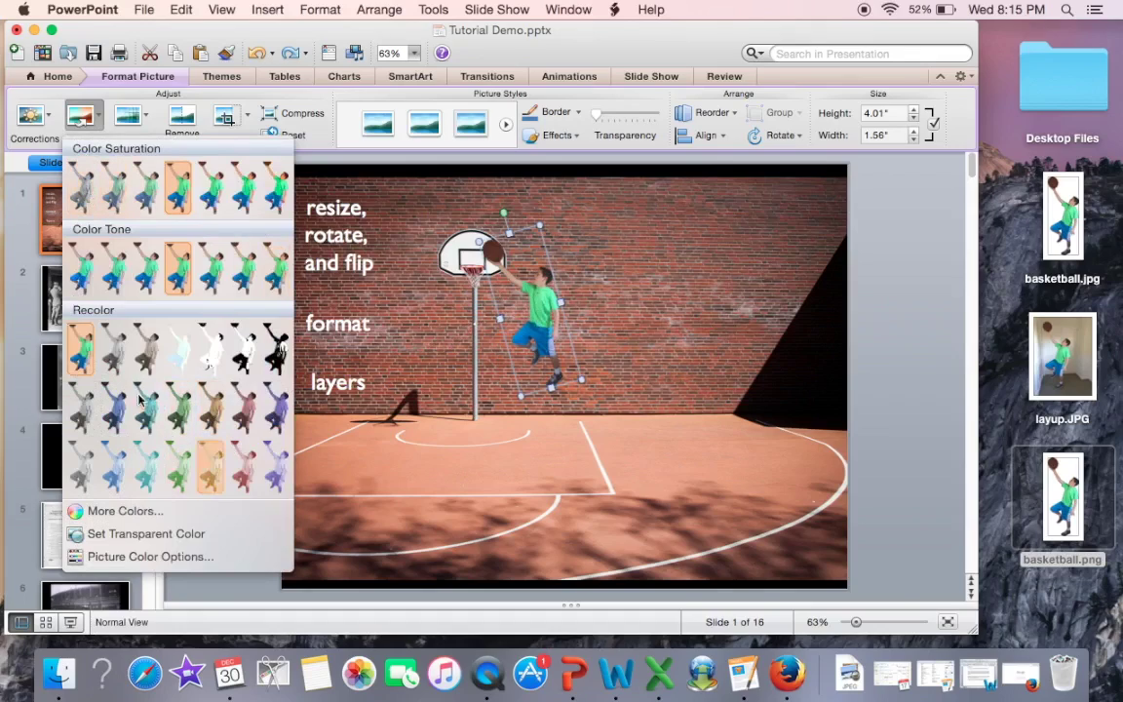
click(82, 202)
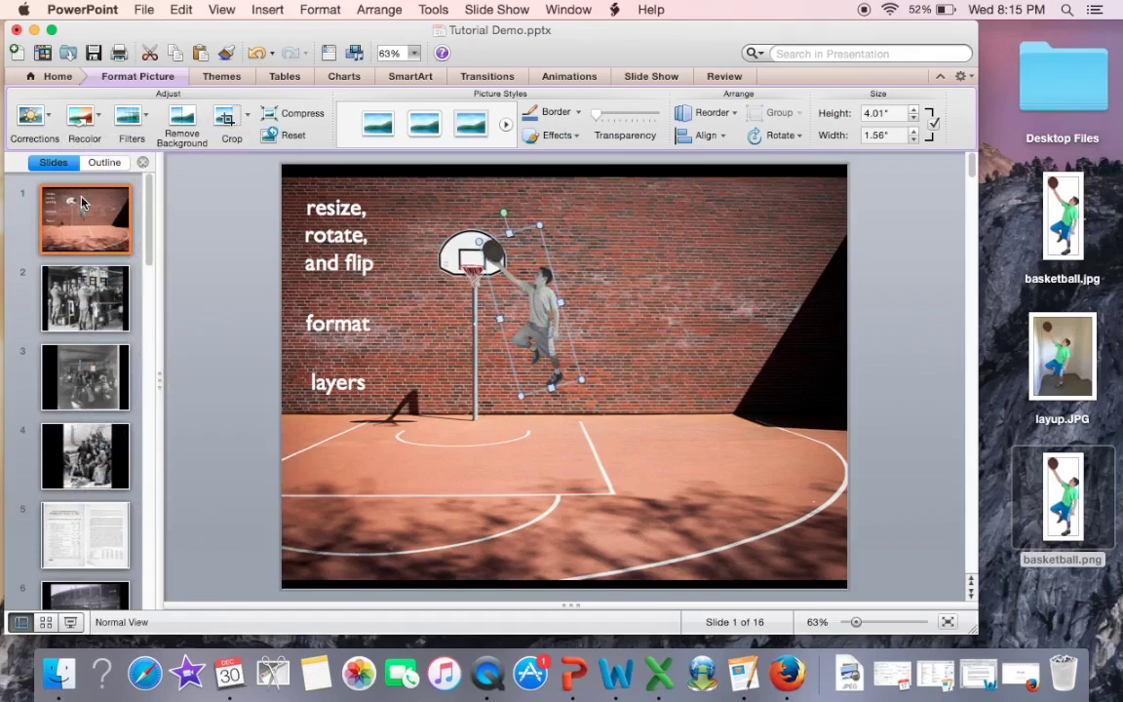
click(585, 250)
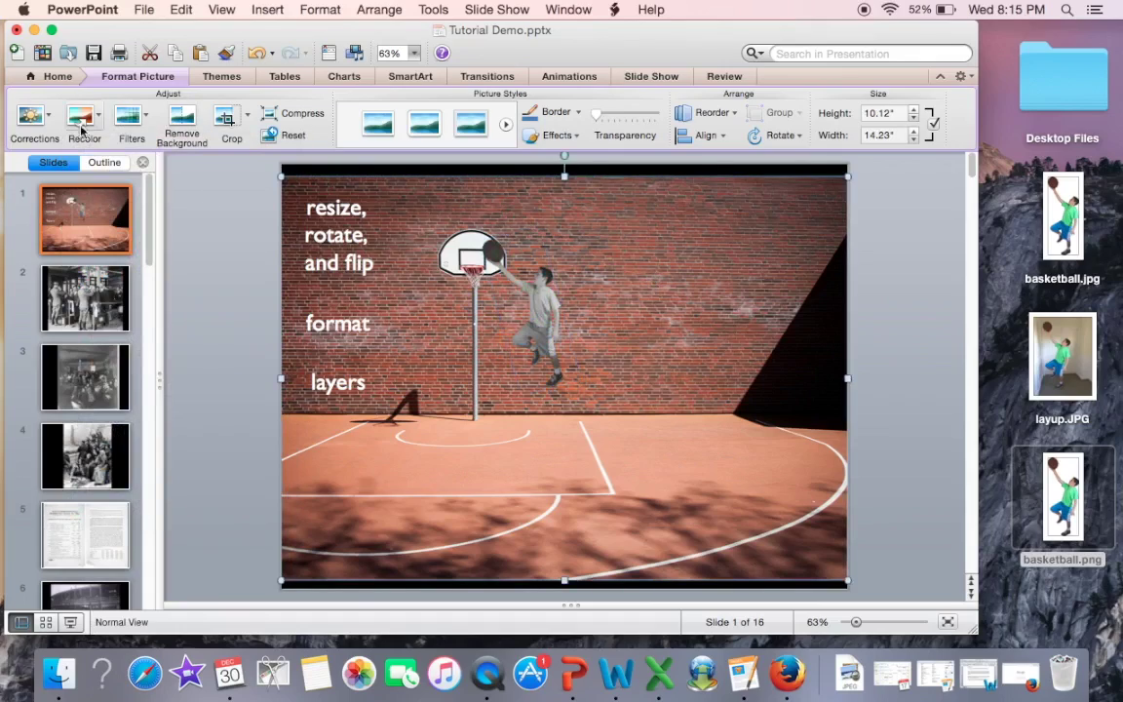
click(48, 125)
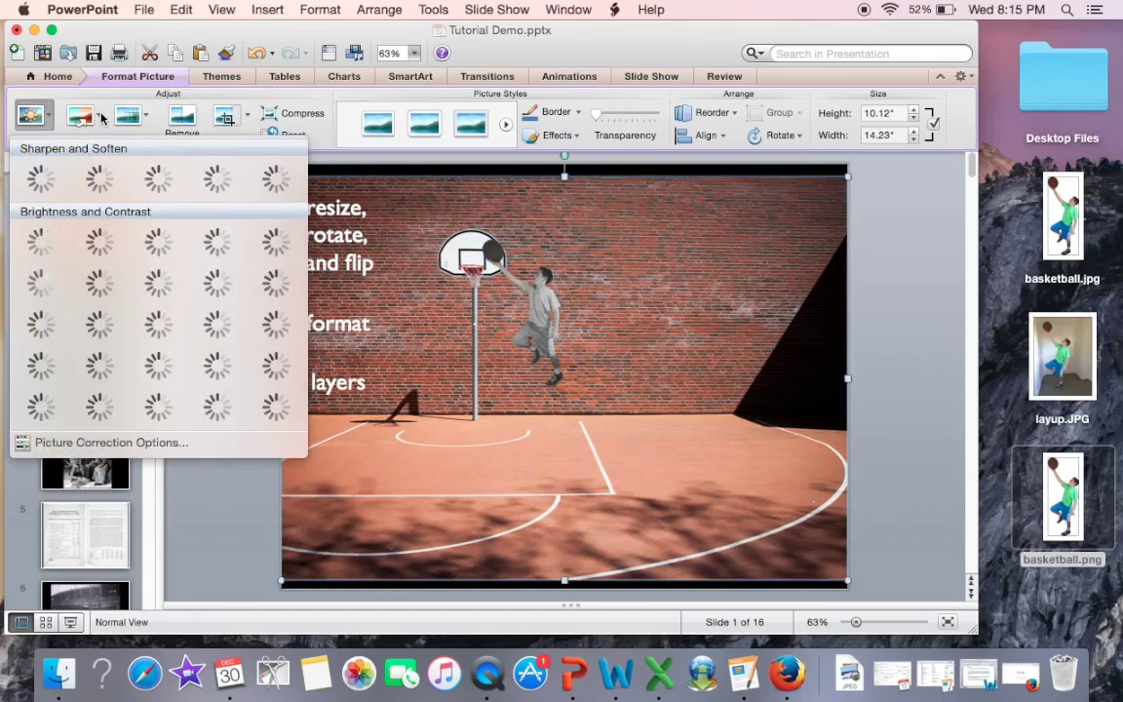
click(101, 118)
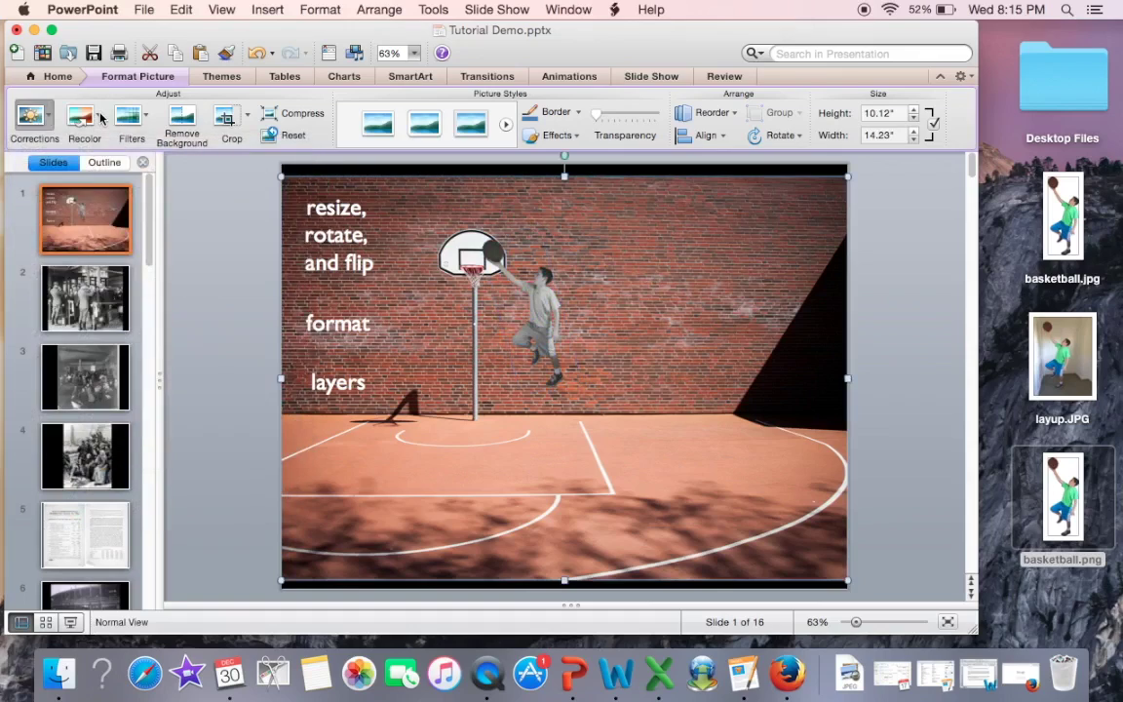
click(85, 185)
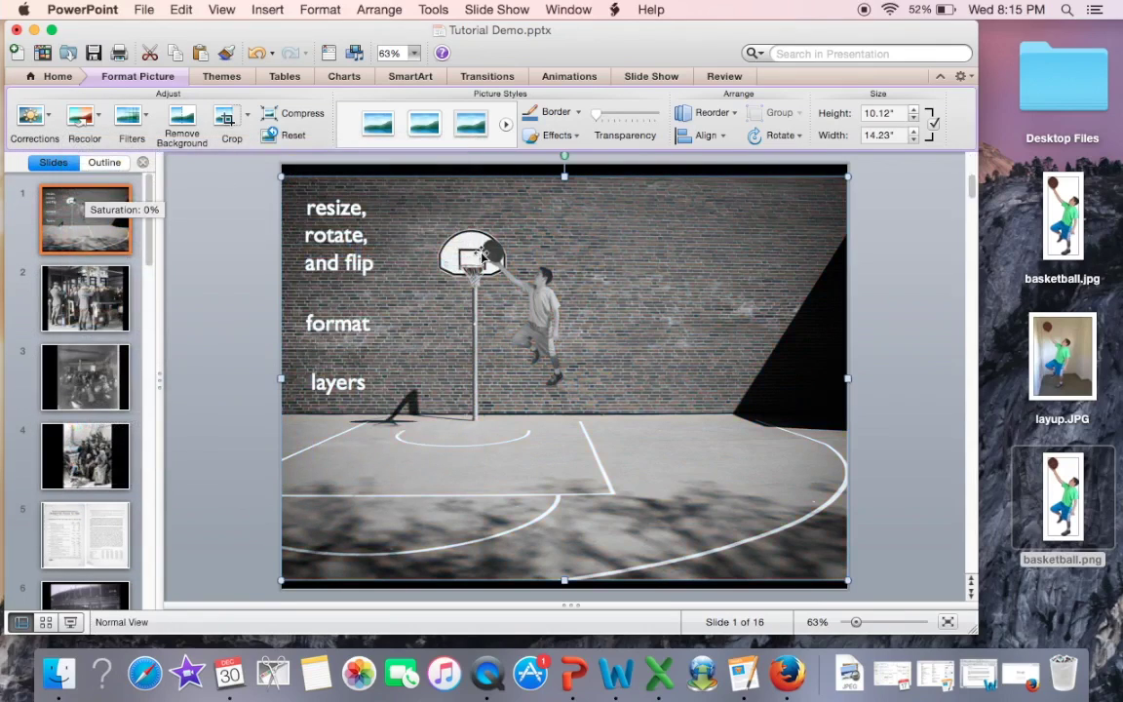
click(146, 118)
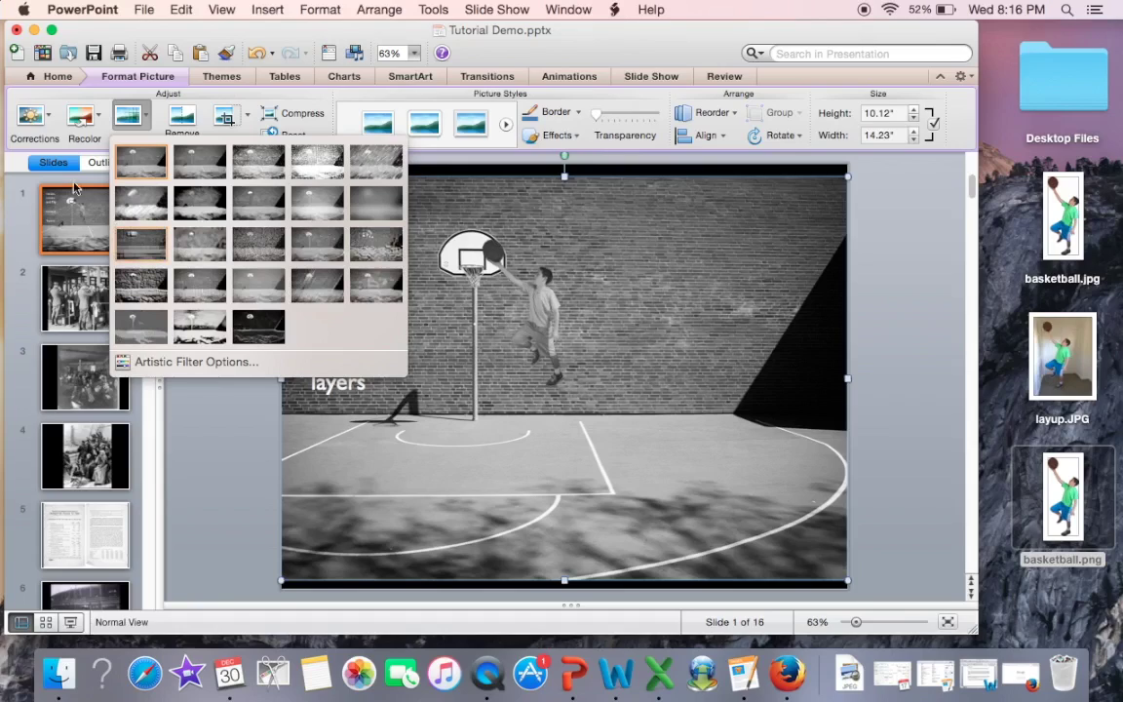
click(48, 117)
click(49, 118)
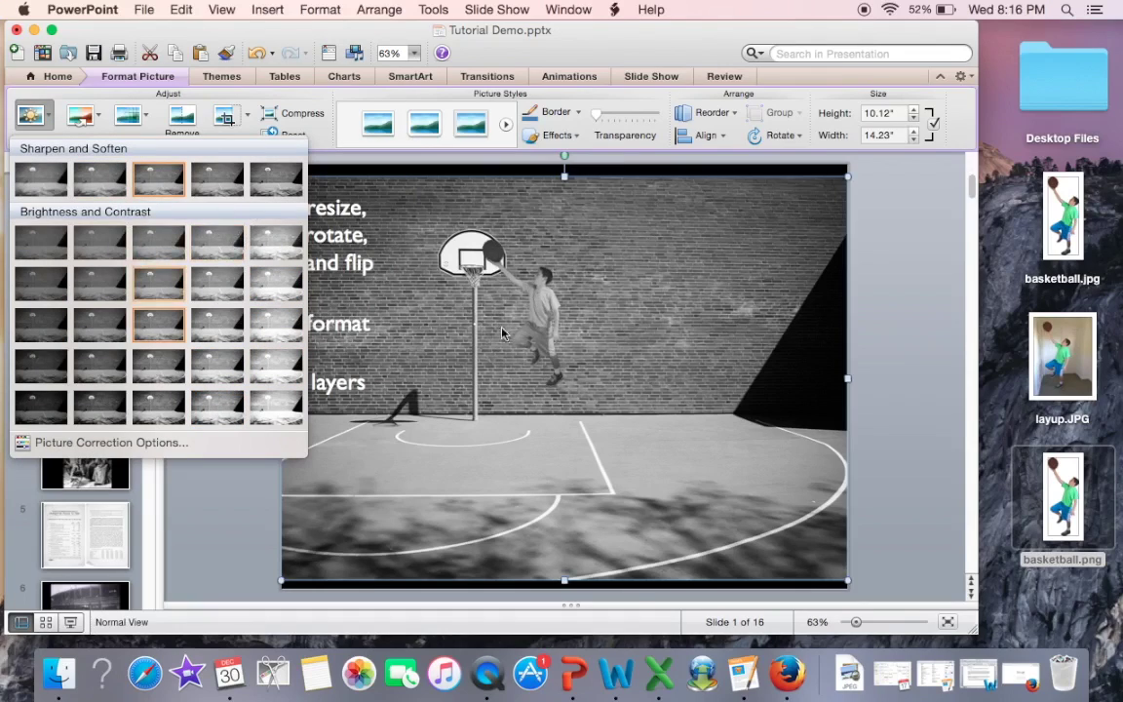
click(541, 314)
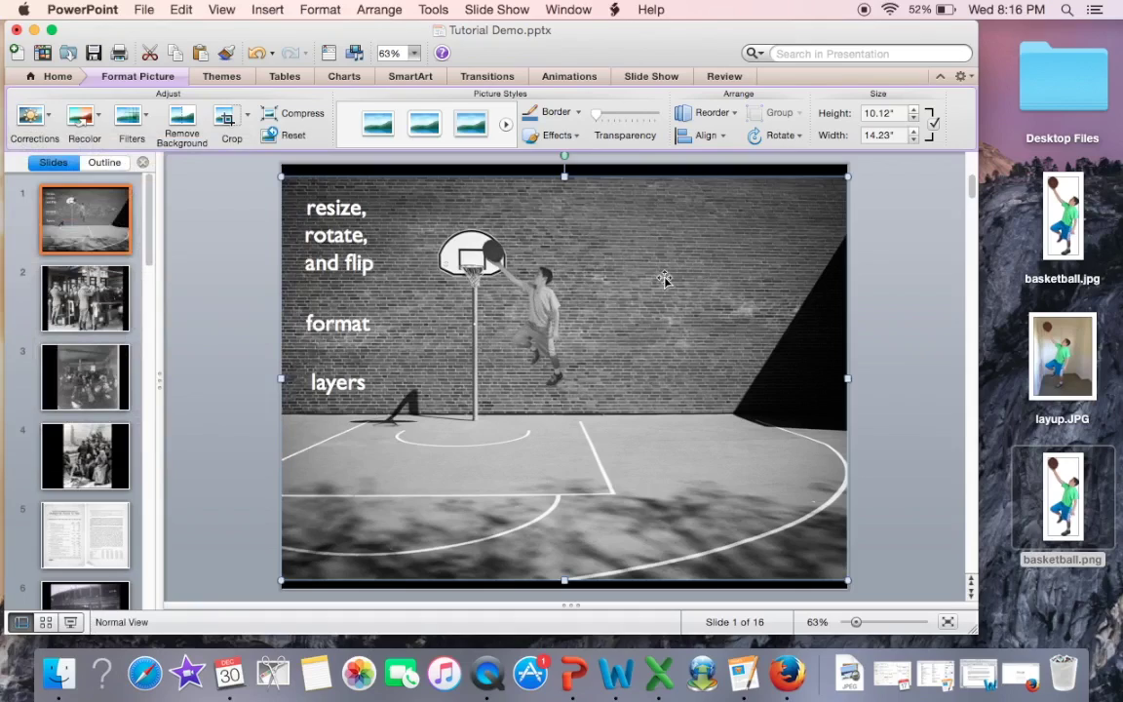
click(921, 429)
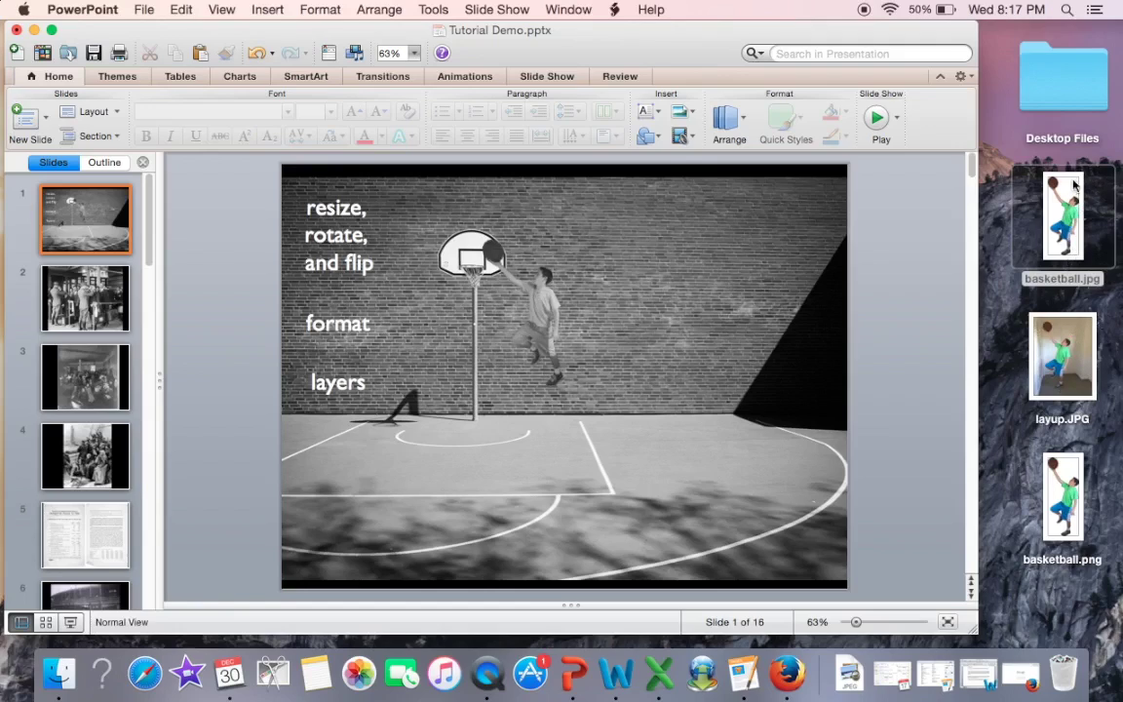
Add basketball.jpg from the desktop to the slide and start removing its background, expanding the kept area to the whole picture.
drag(1071, 203, 641, 301)
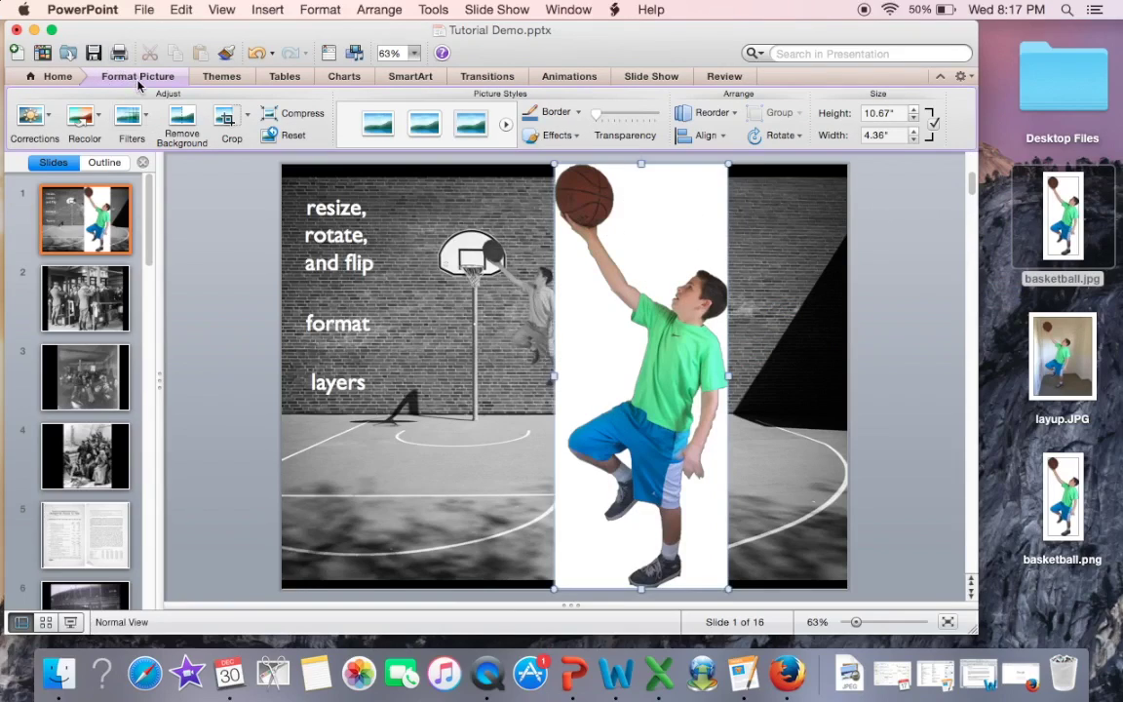
click(190, 122)
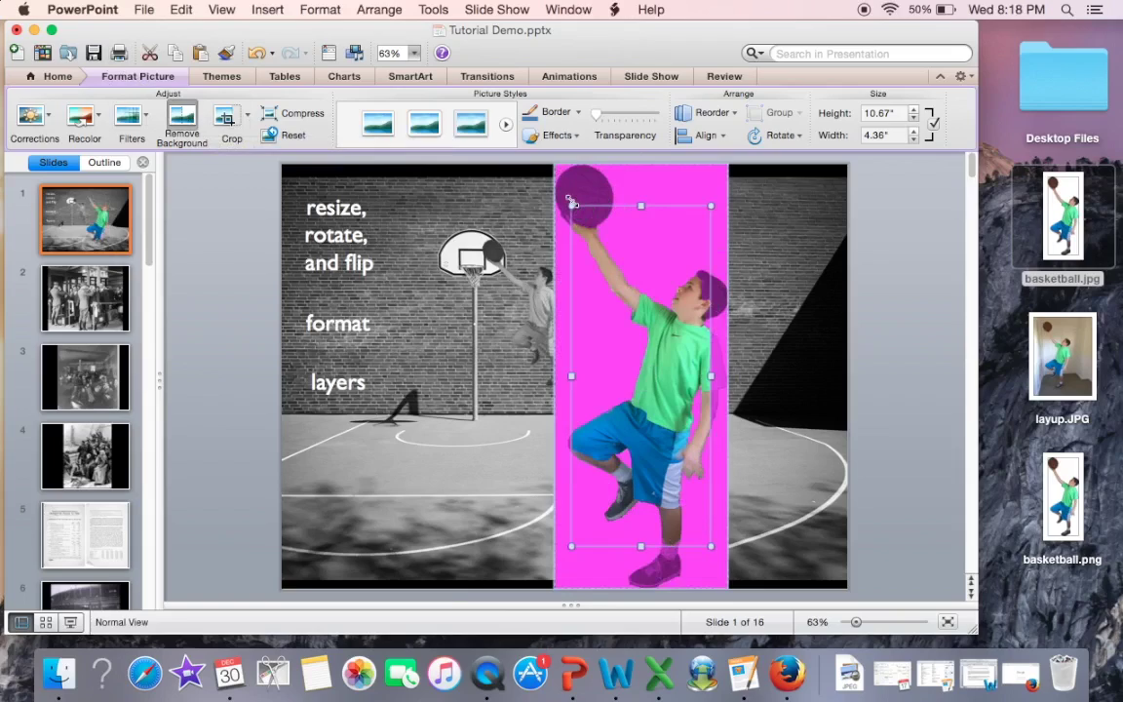
drag(571, 203, 566, 175)
drag(711, 355, 728, 355)
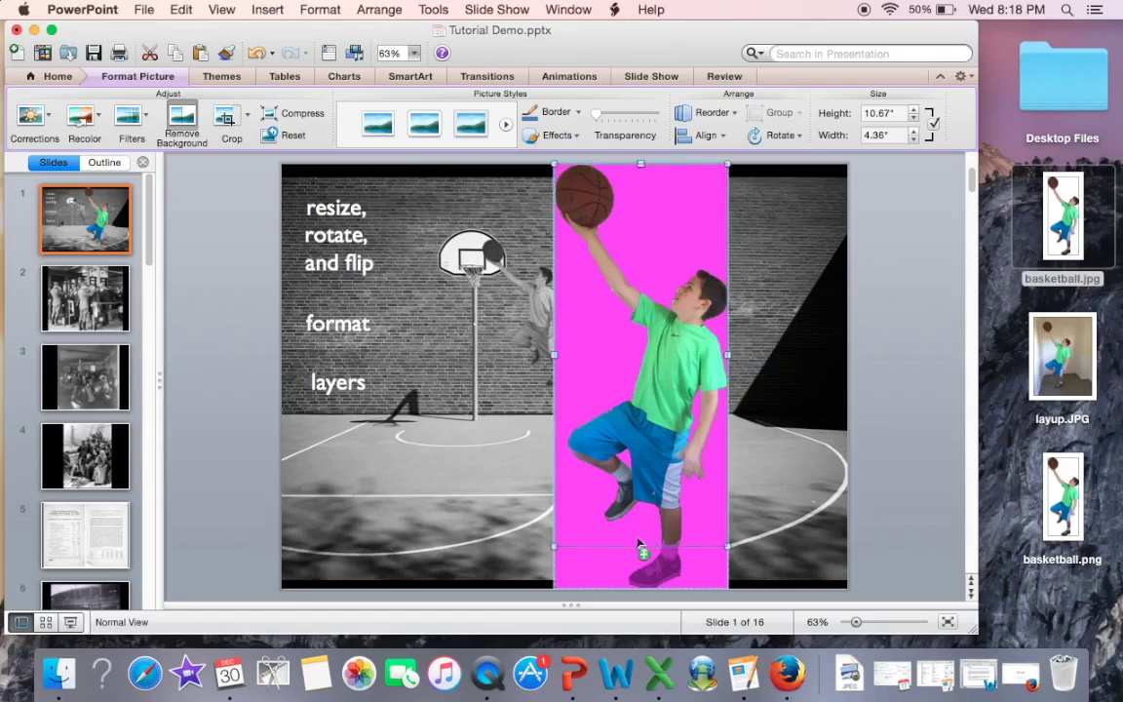
drag(640, 548, 639, 592)
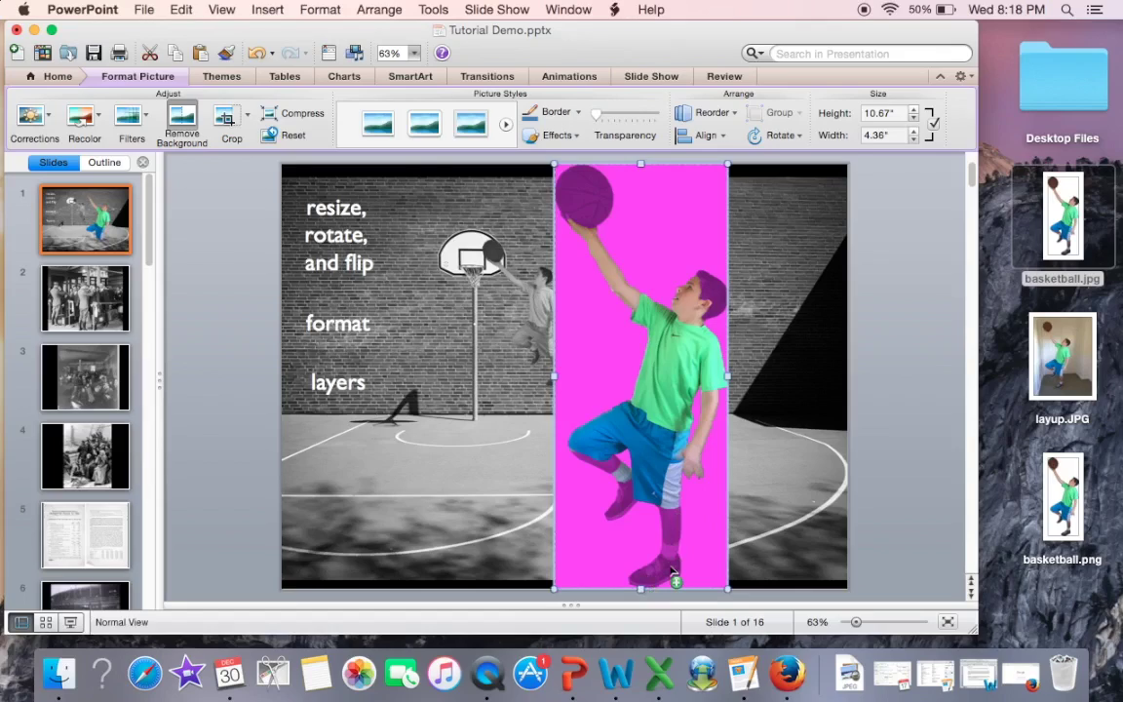
Mark both of the boy's lower legs and shoes as areas to keep in the background removal.
drag(669, 519, 670, 570)
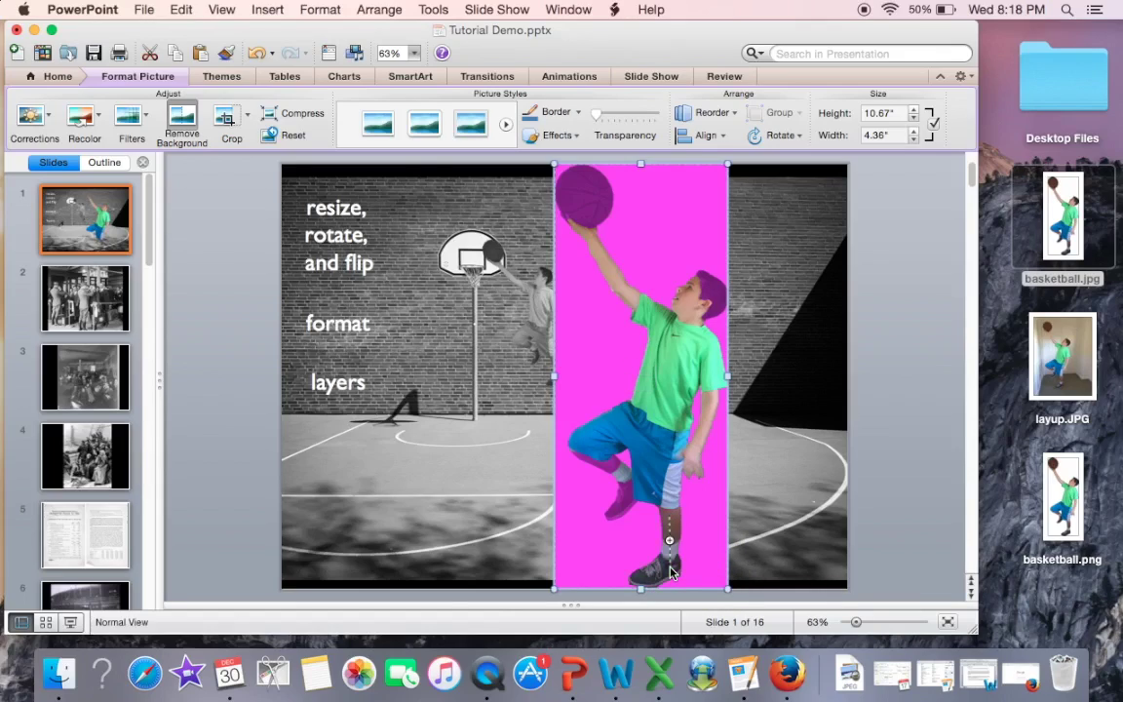
drag(577, 451, 617, 474)
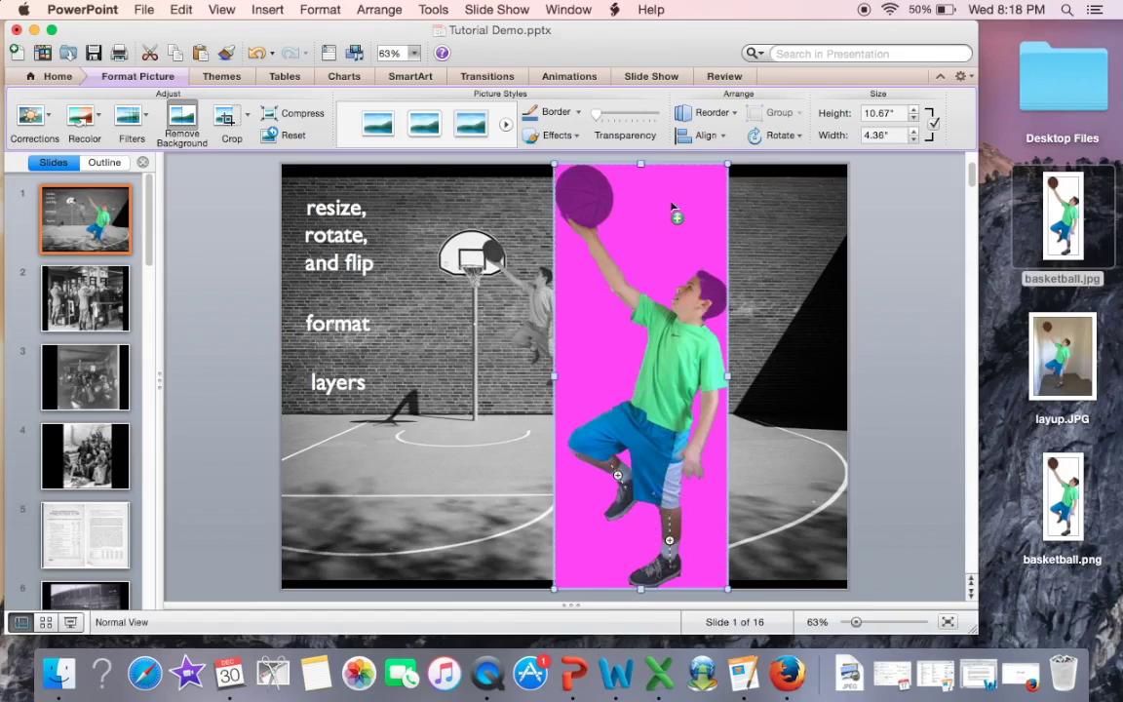
Try marking the basketball as an area to keep and applying the background removal, and undo both changes.
drag(581, 175, 588, 208)
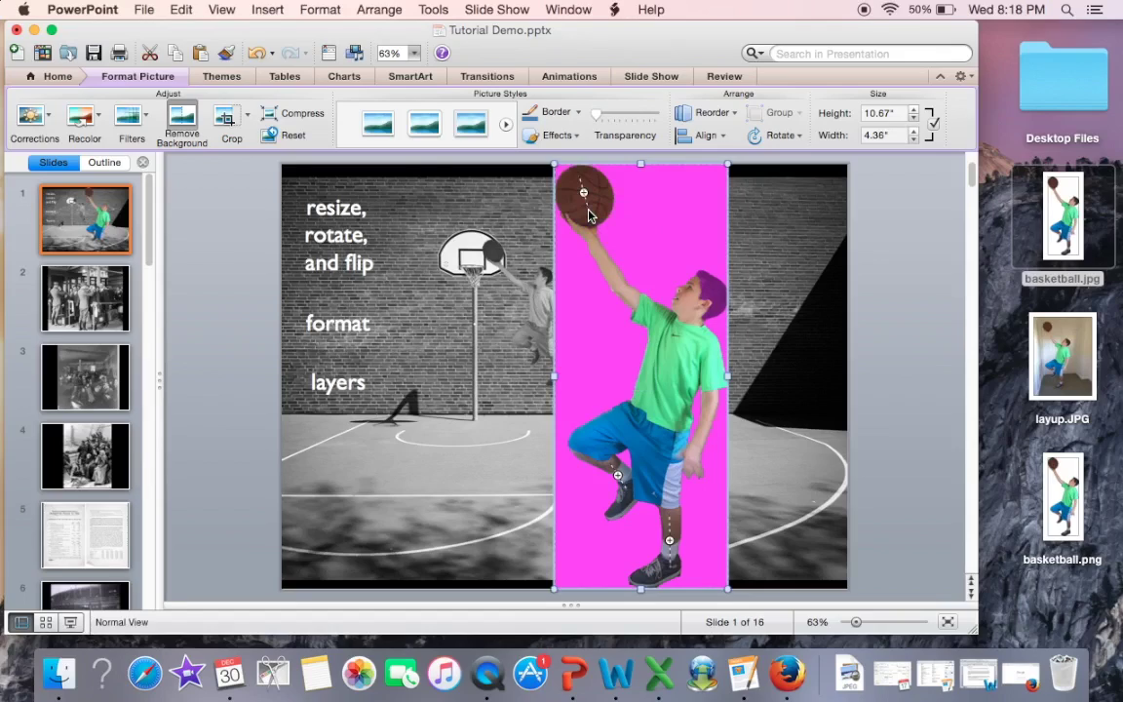
key(Return)
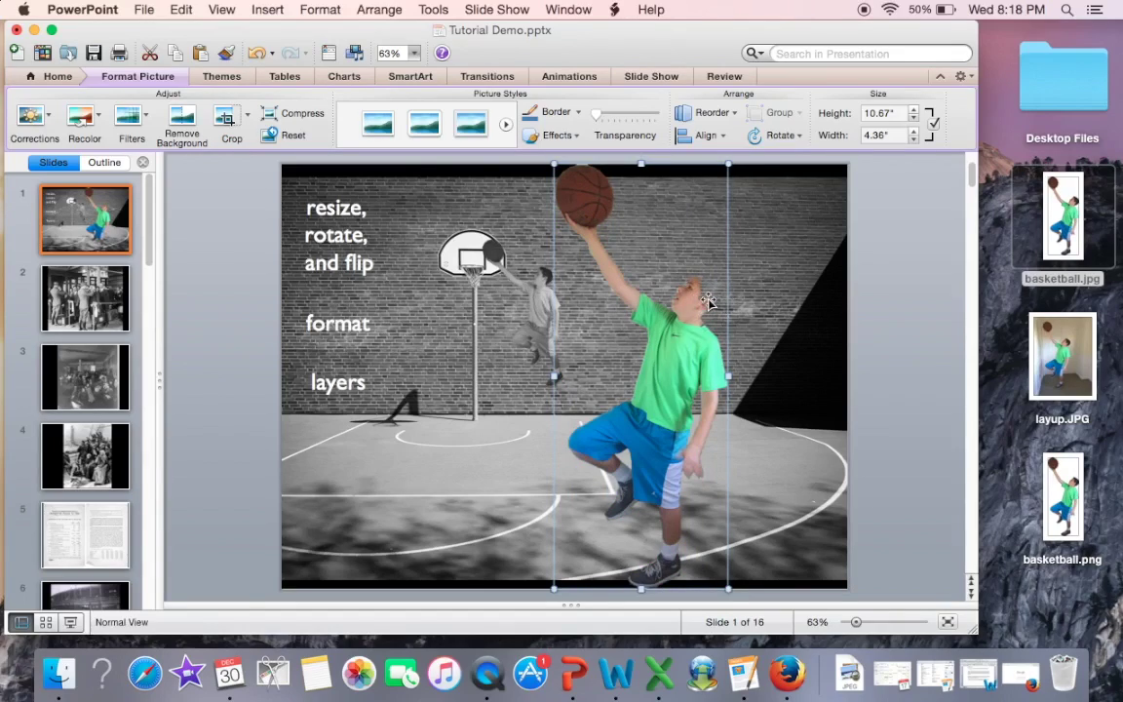
key(super+z)
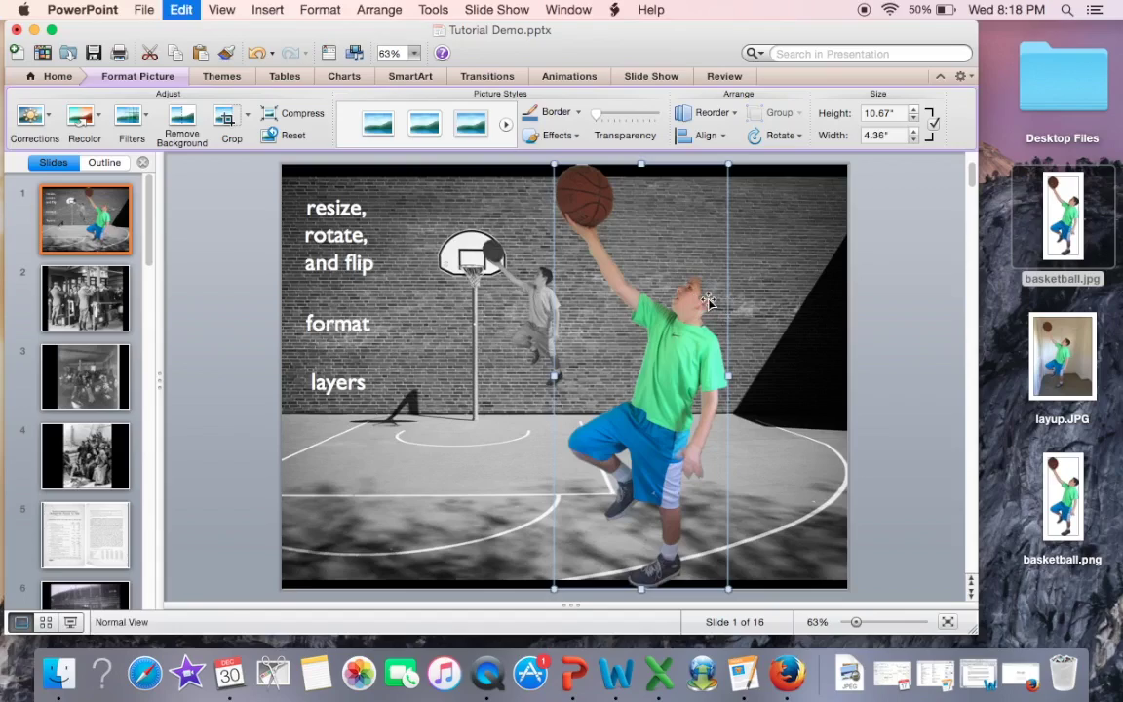
key(super+z)
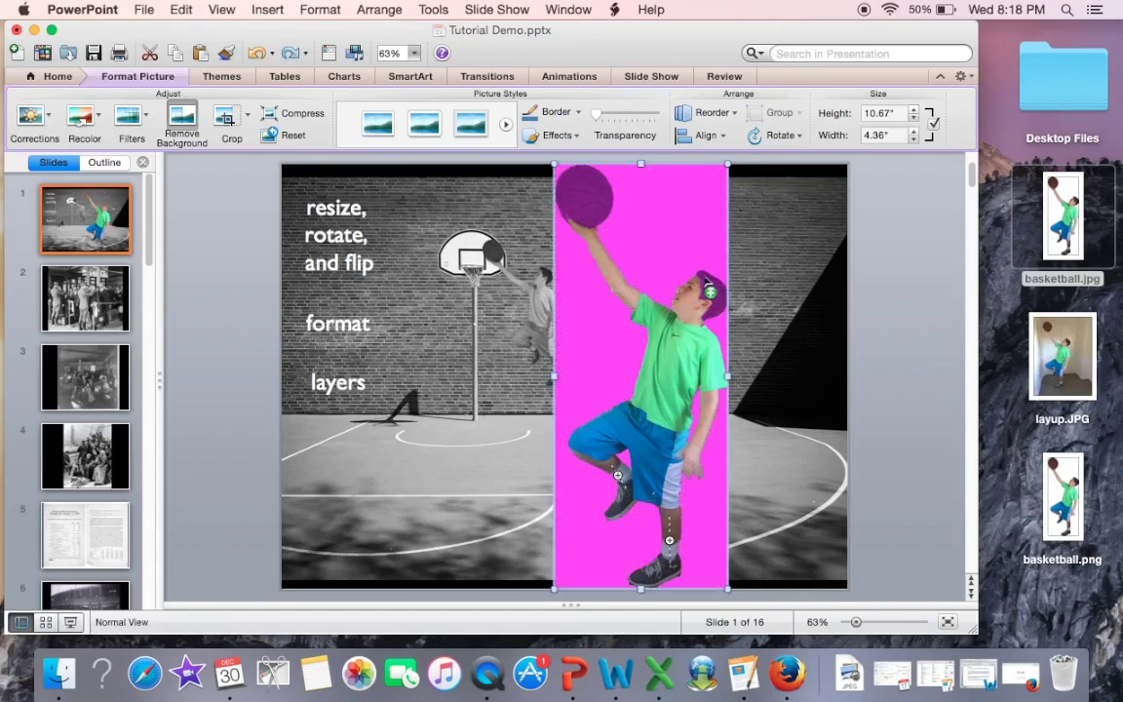
Mark the boy's hair and the basketball as areas to keep and apply the background removal.
click(712, 290)
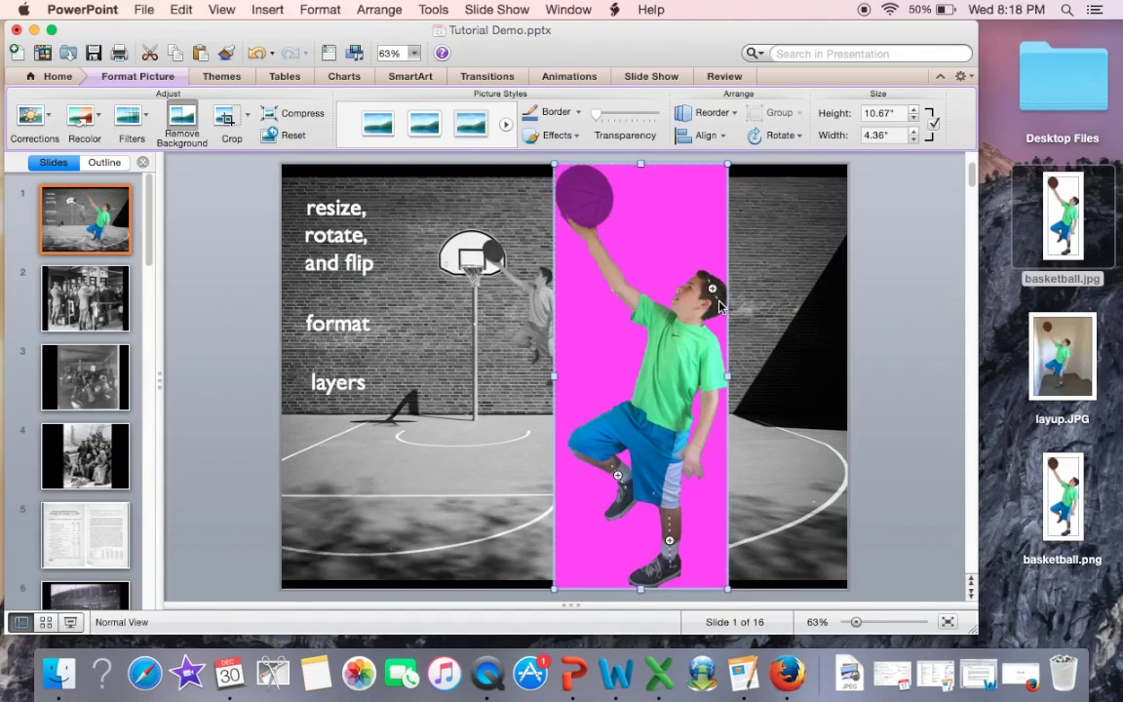
drag(582, 175, 583, 223)
key(Return)
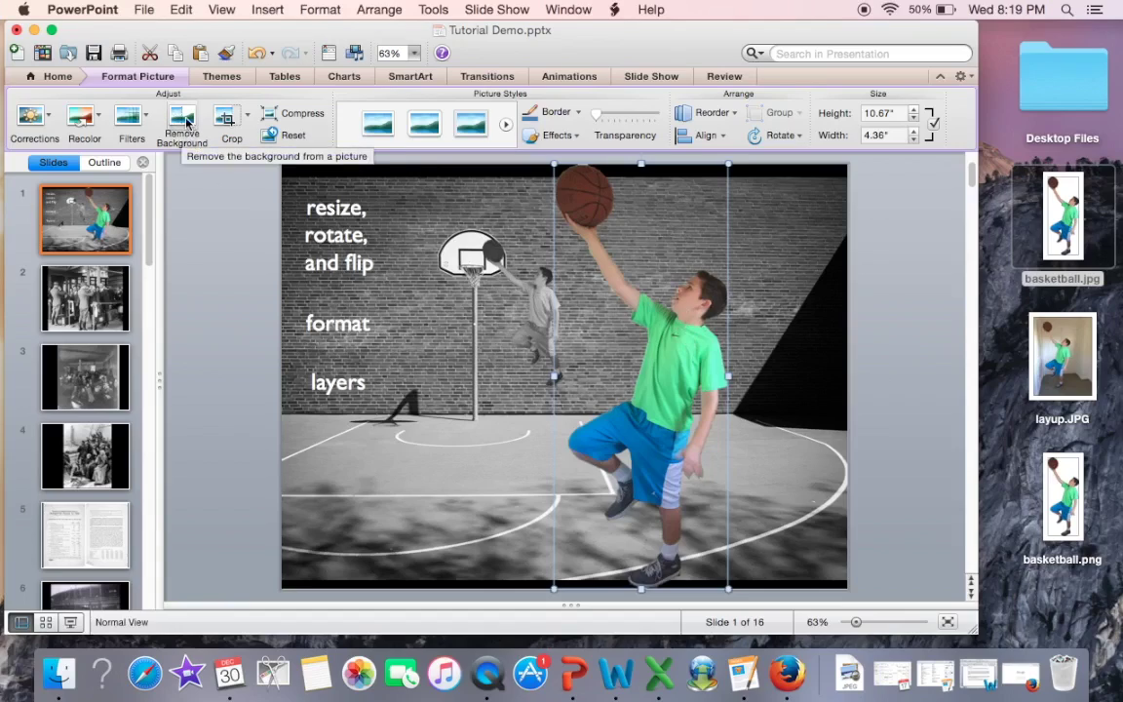
Move the large color player picture toward the hoop and back to the far right of the court.
mouse_move(1062, 356)
mouse_down()
mouse_move(739, 382)
mouse_move(741, 348)
mouse_move(770, 346)
mouse_move(1072, 362)
mouse_up()
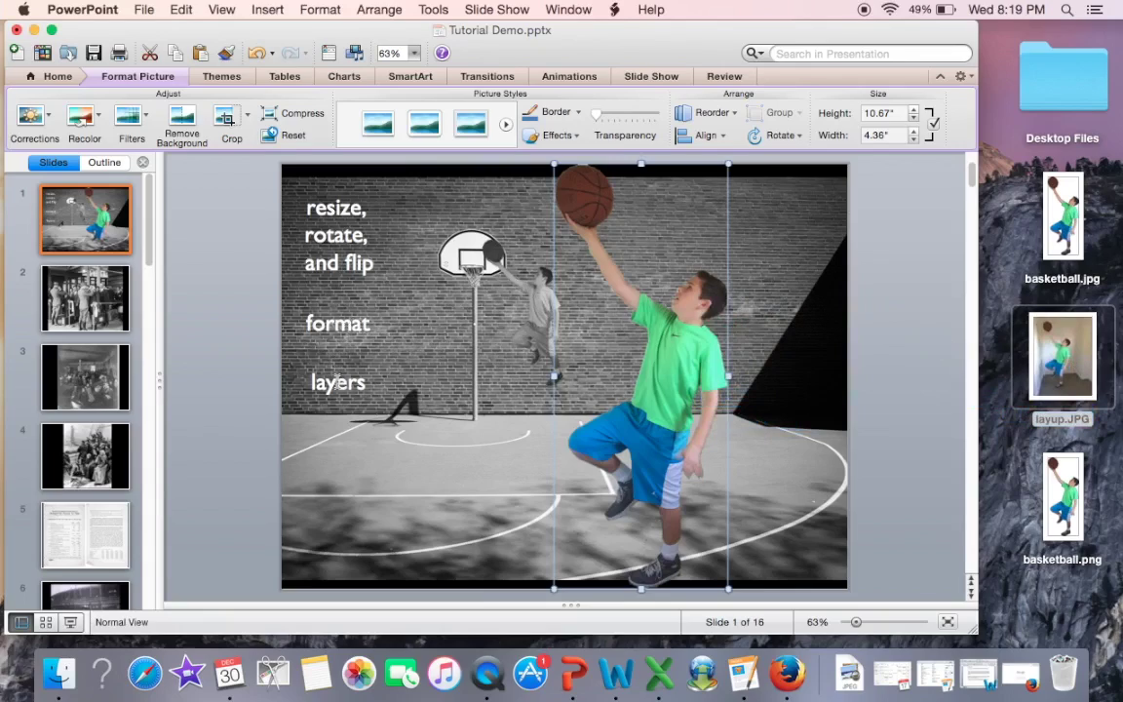
drag(688, 367, 612, 370)
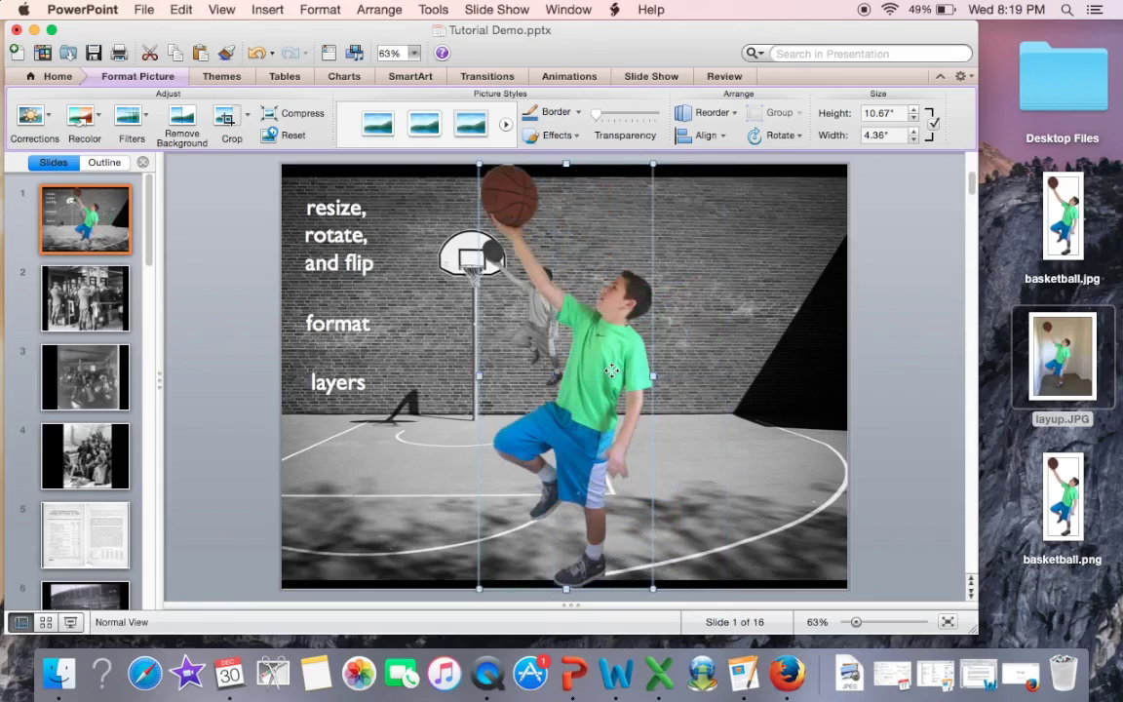
drag(611, 365, 746, 366)
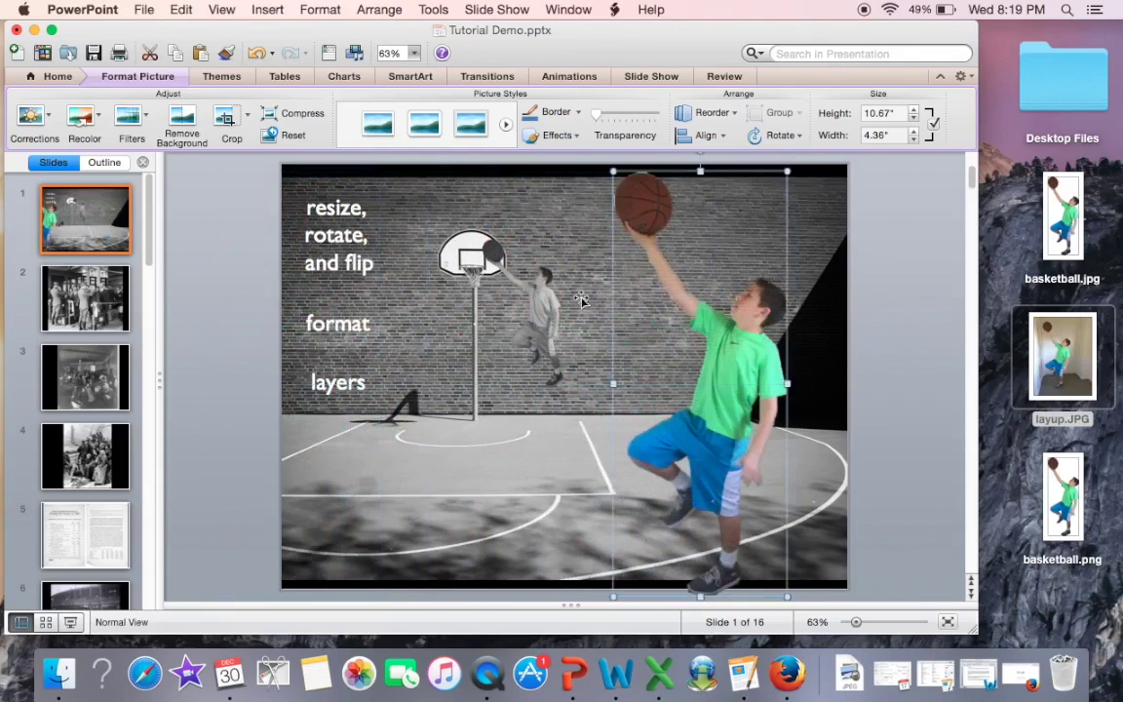
Try moving the basketball court background picture and undo its moves.
click(526, 219)
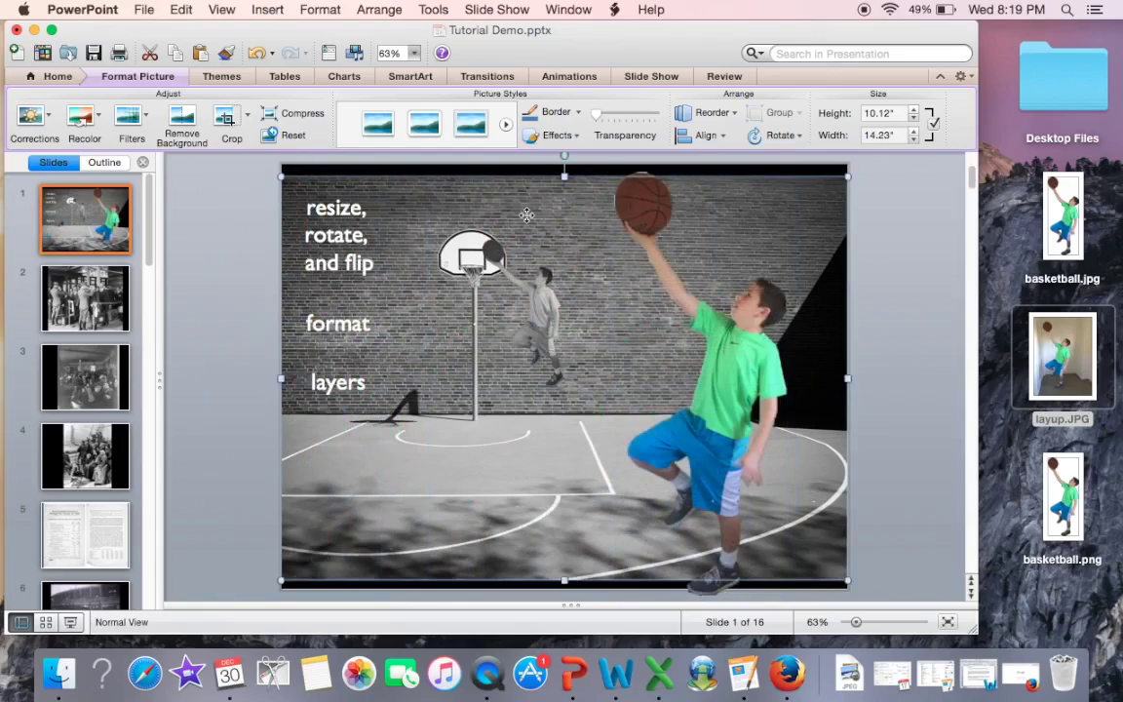
drag(514, 192, 598, 305)
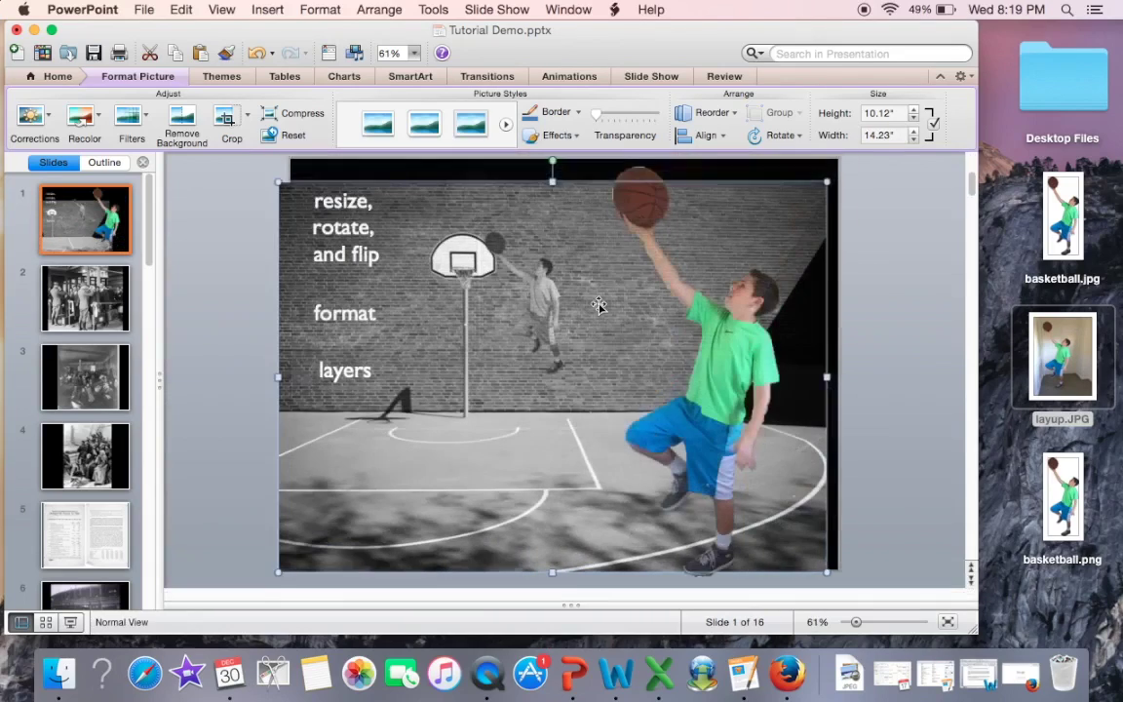
key(super+z)
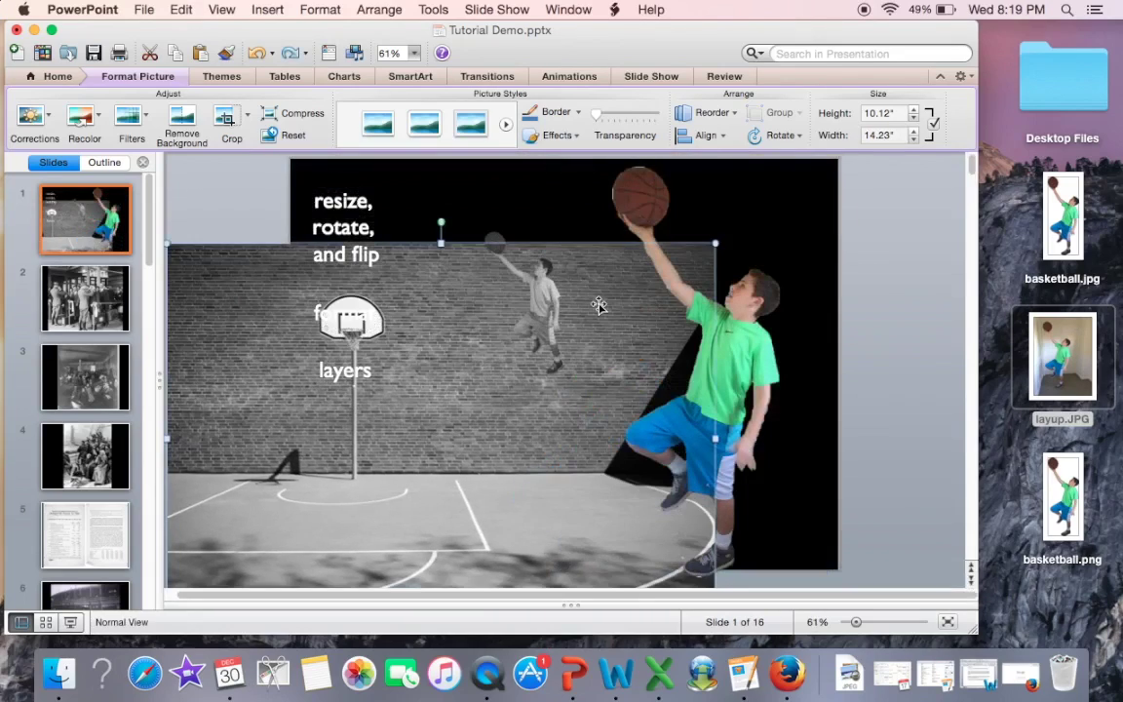
key(super+z)
Move the small gray player to the right of the hoop, shifting the color player picture over so the two overlap.
click(540, 302)
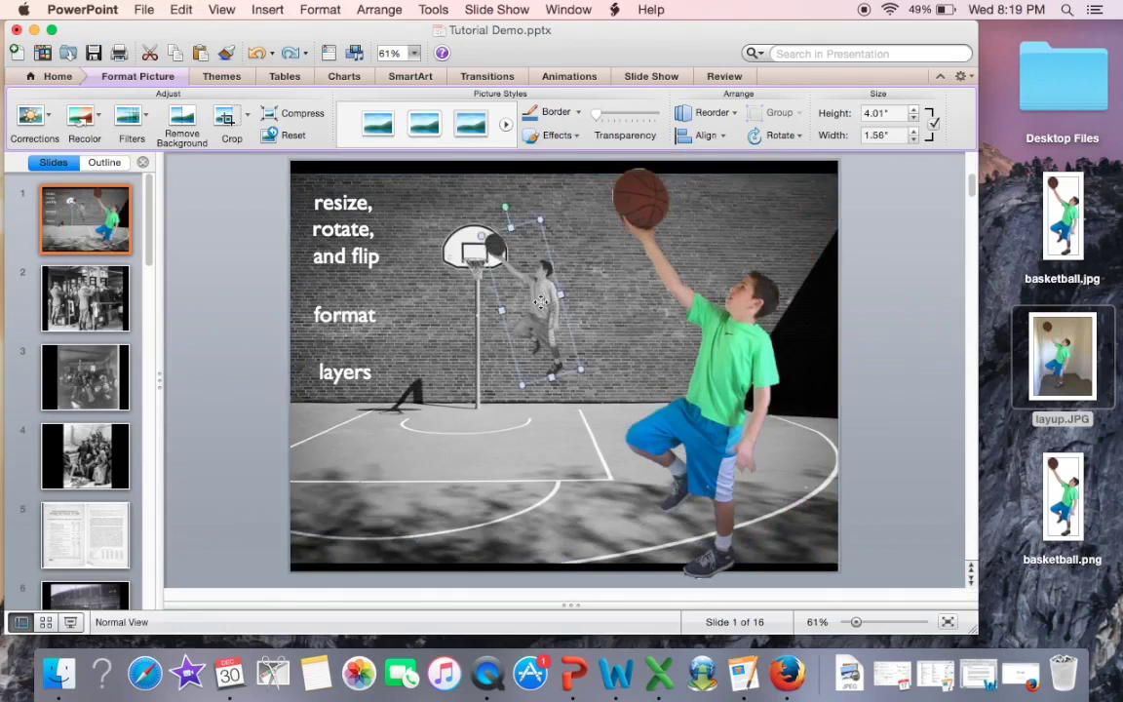
drag(540, 302, 673, 287)
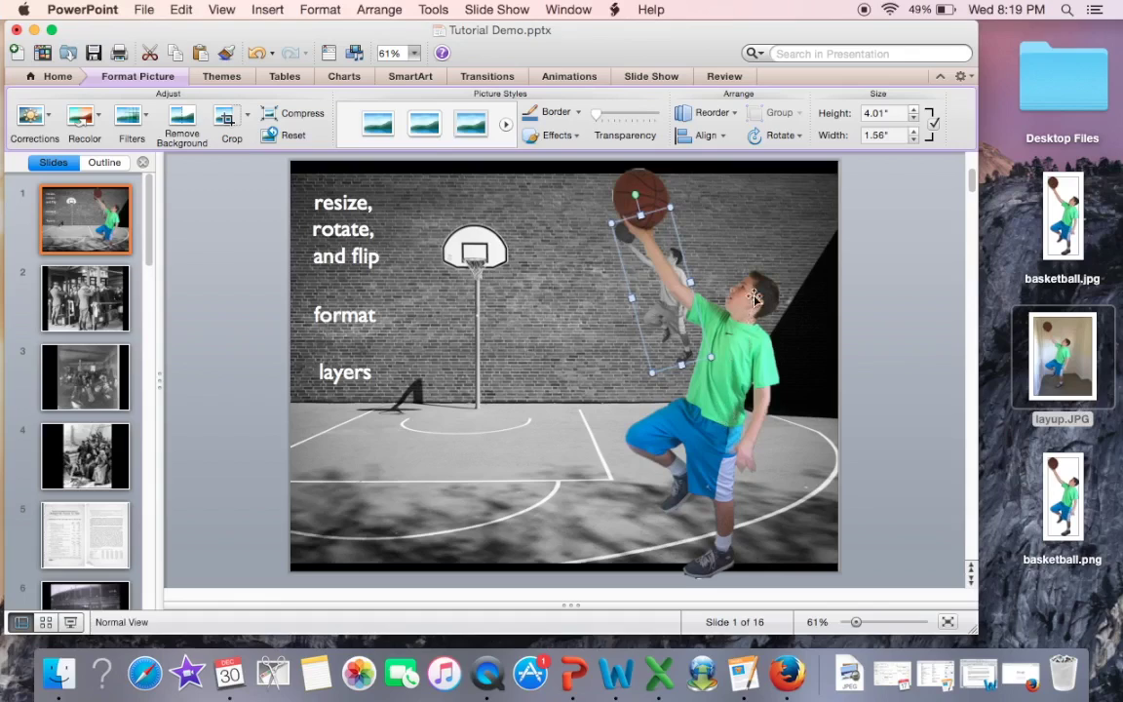
drag(663, 304, 526, 297)
drag(676, 284, 578, 290)
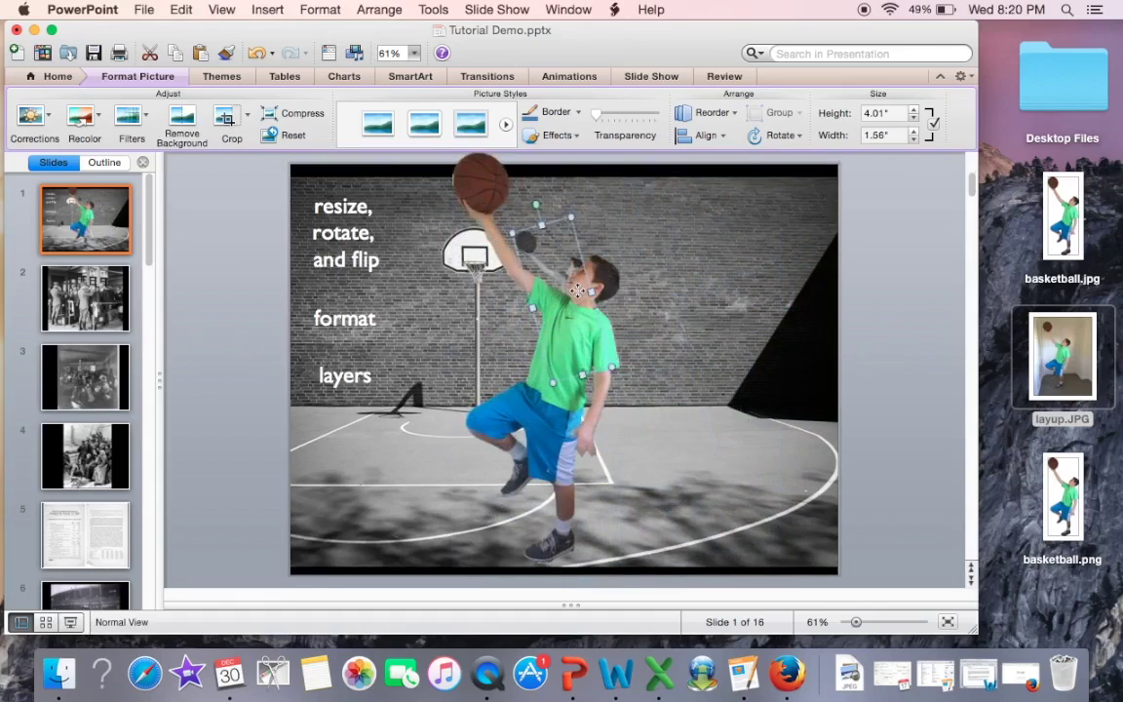
Reposition the large color player picture just right of the small gray player, with its raised ball above the gray player's ball.
drag(544, 380, 617, 378)
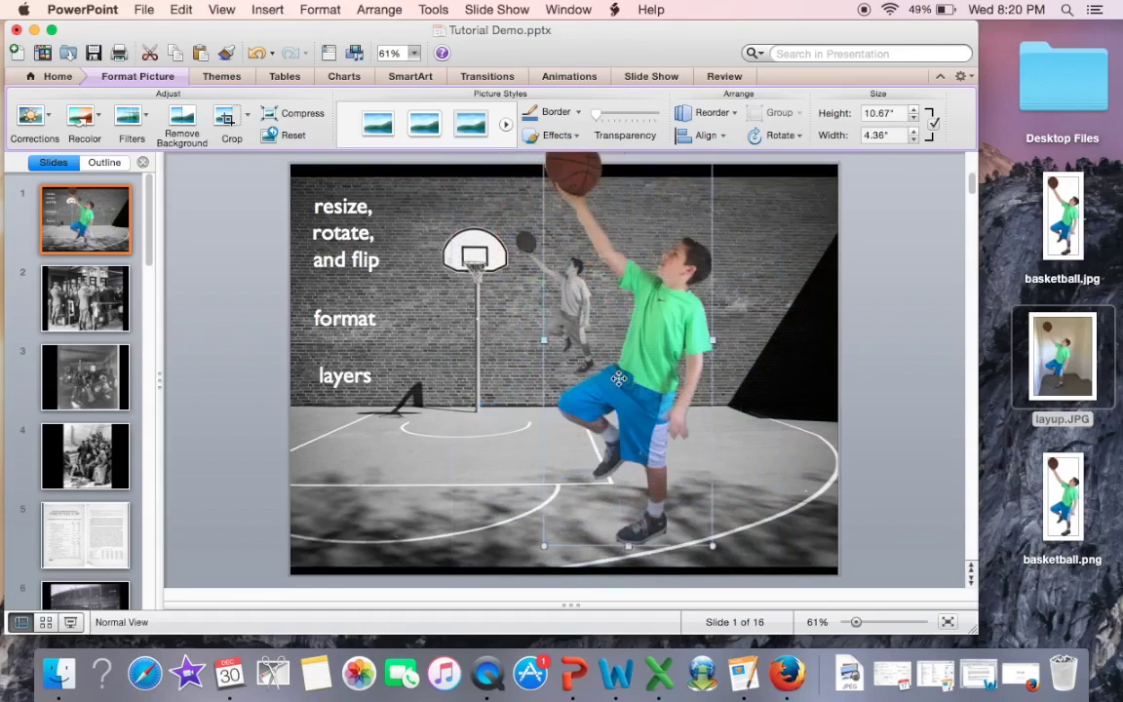
click(524, 246)
drag(609, 334, 692, 348)
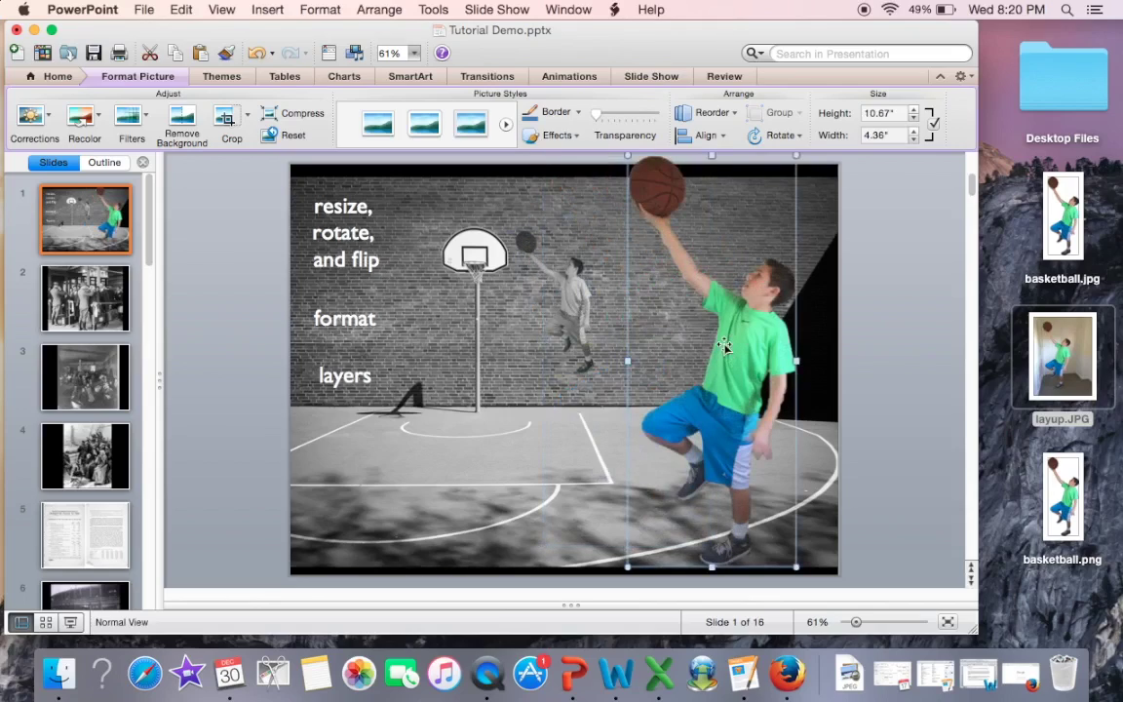
drag(724, 343, 621, 335)
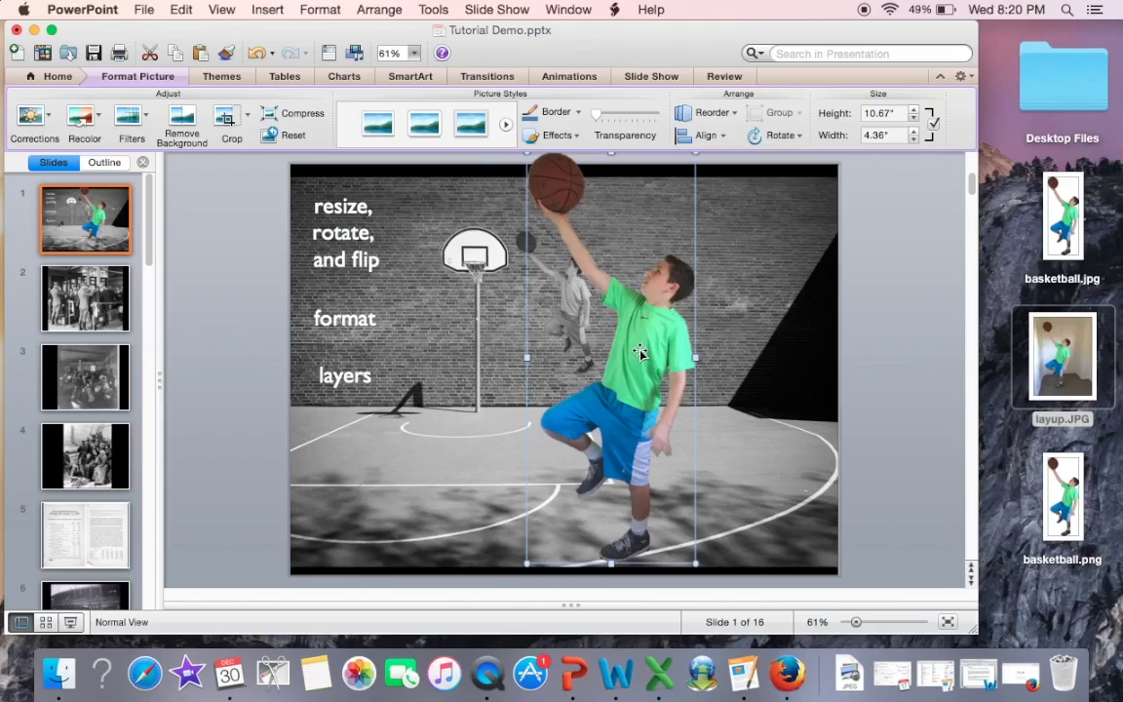
Send the color player picture to the back, behind the court background, and undo the reordering.
click(379, 9)
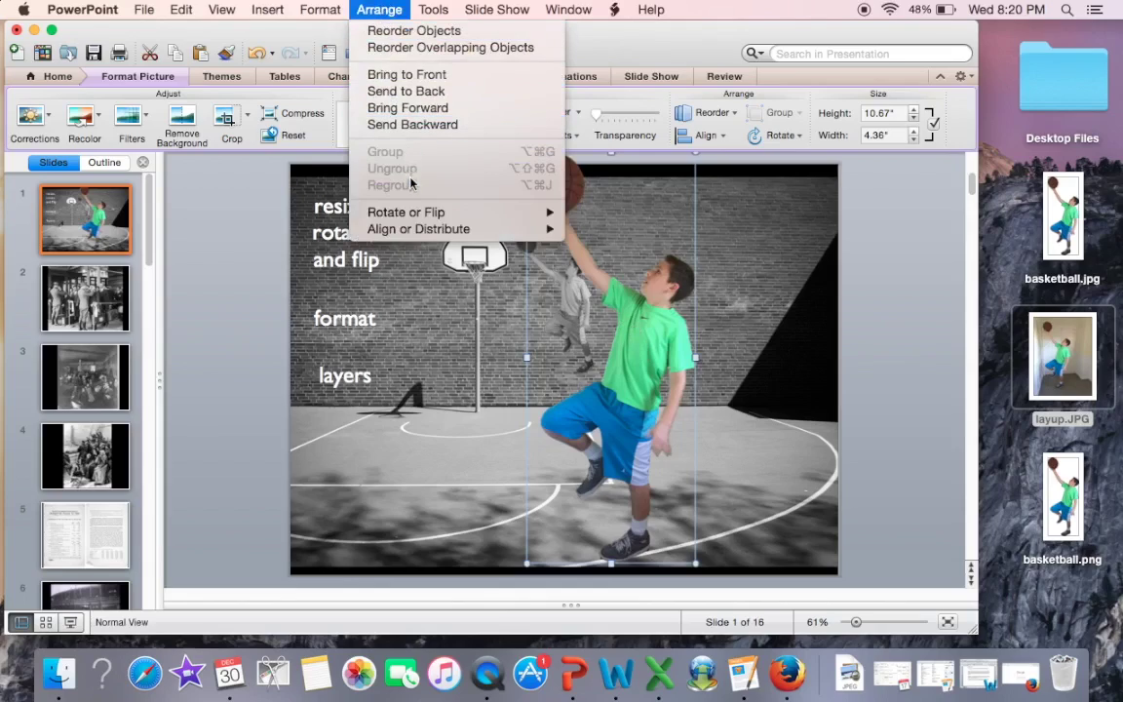
mouse_move(406, 217)
click(446, 98)
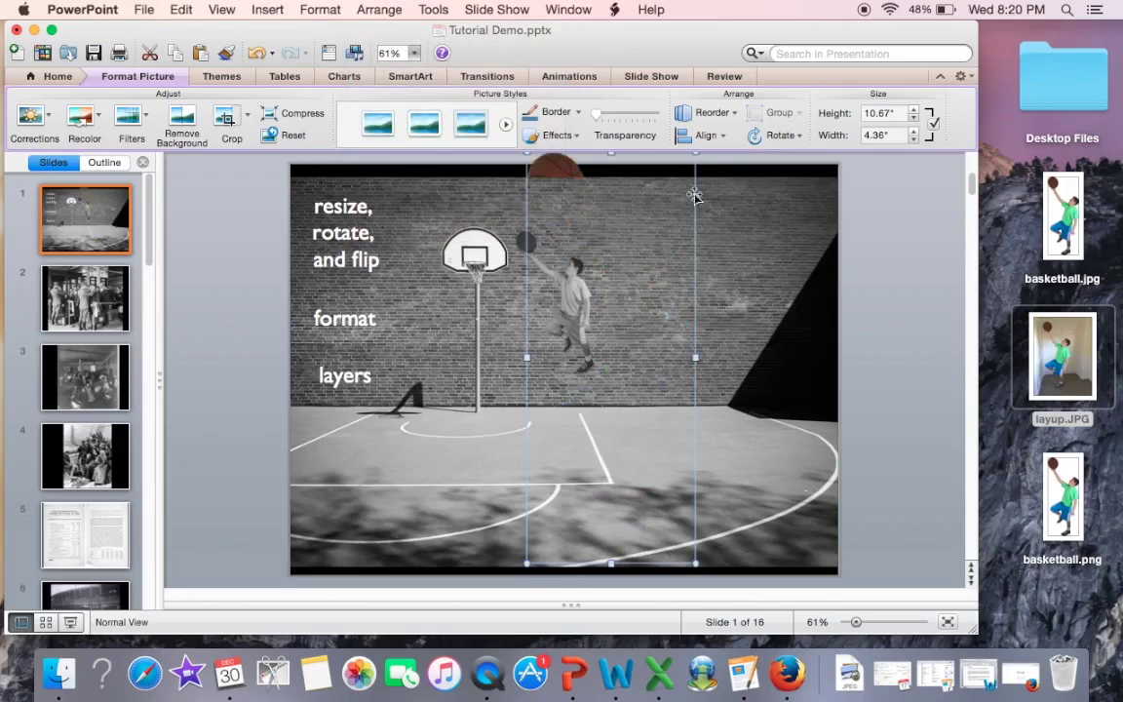
click(797, 332)
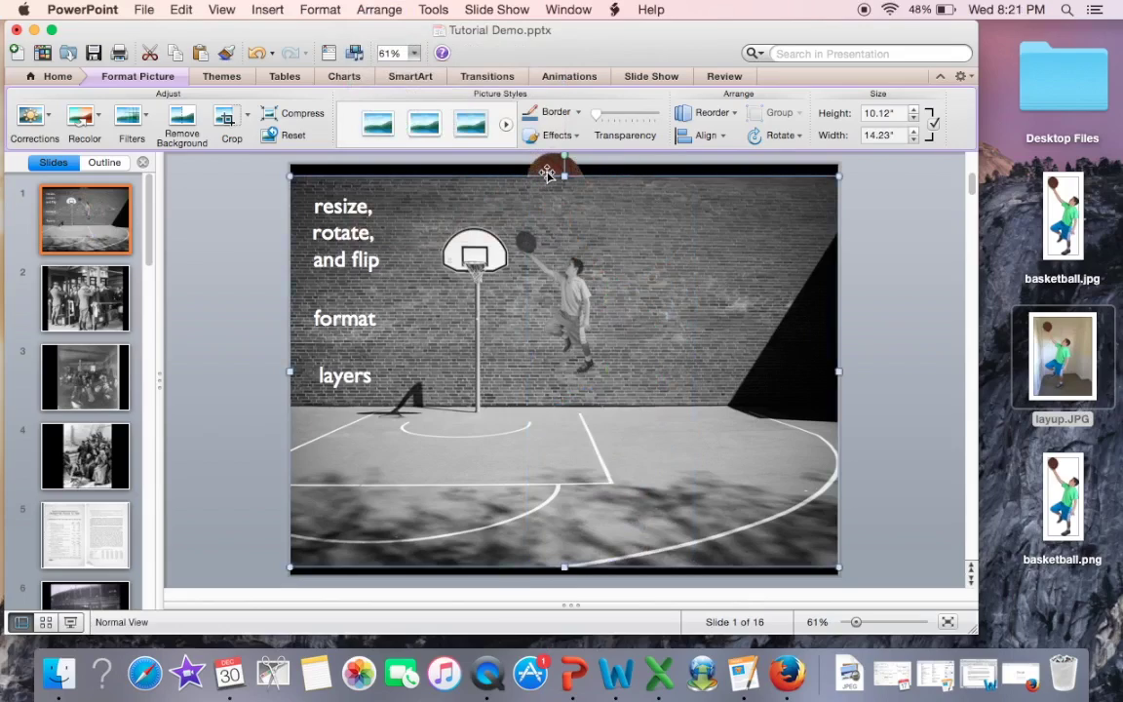
key(super+z)
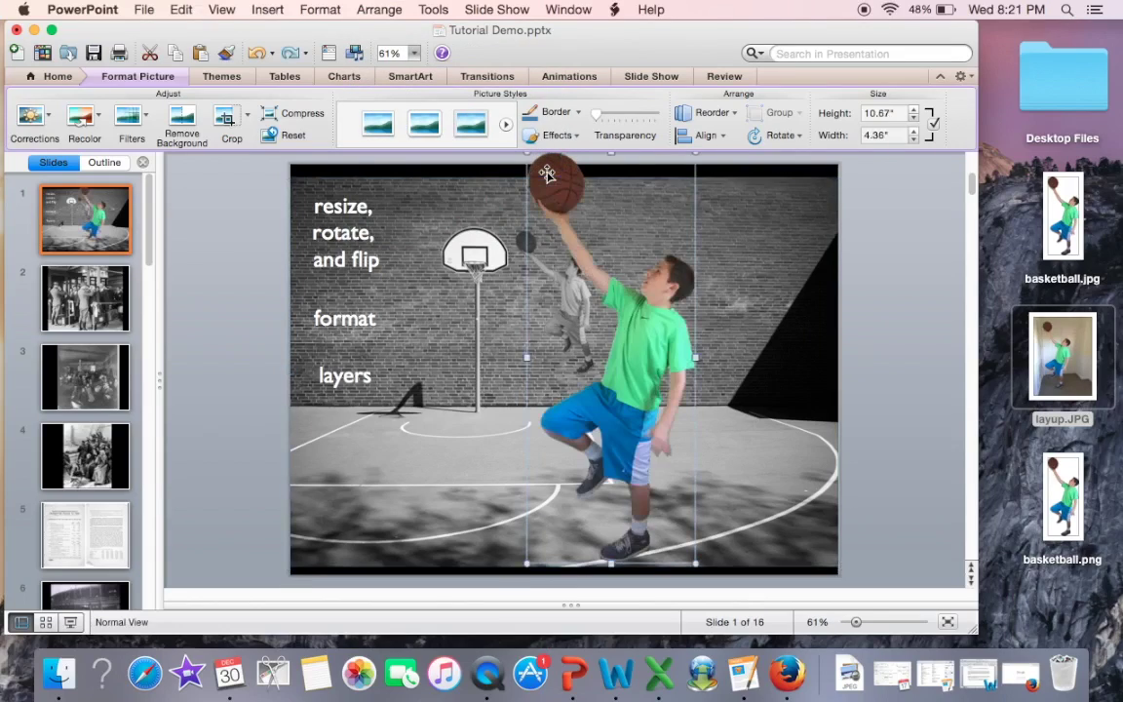
Send the color player picture backward one layer and move the small gray player on top of its arm and shirt.
click(380, 10)
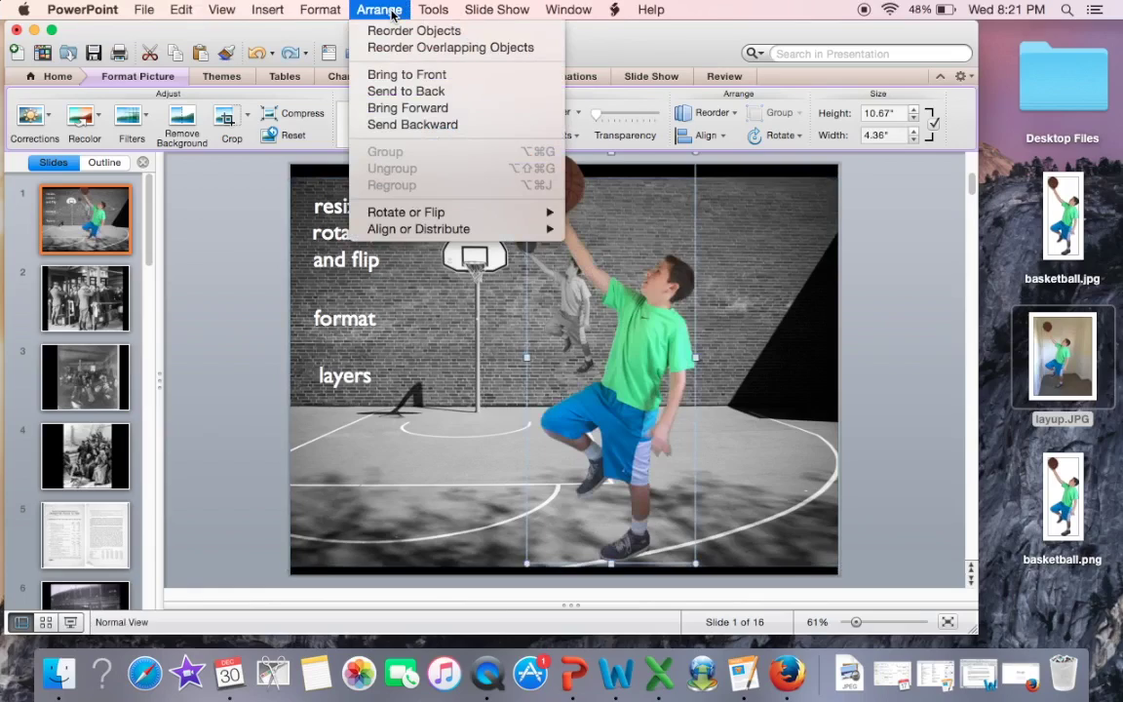
click(415, 124)
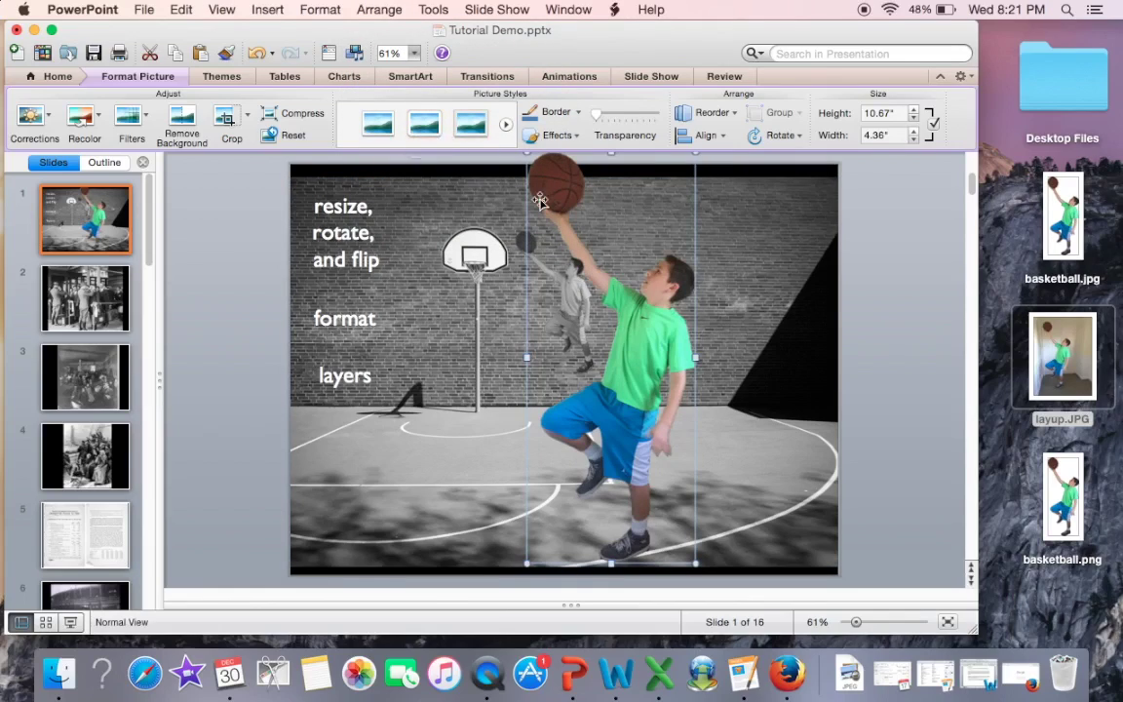
drag(571, 301, 611, 305)
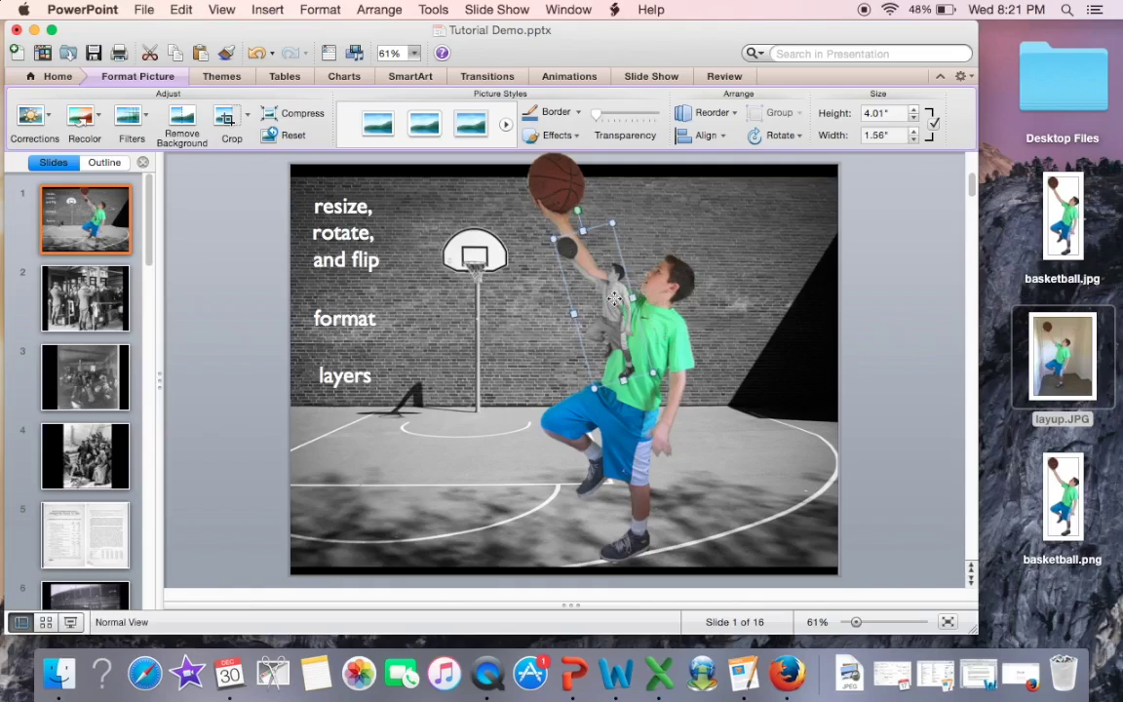
Bring the color player picture forward one layer, in front of the small gray player.
click(660, 283)
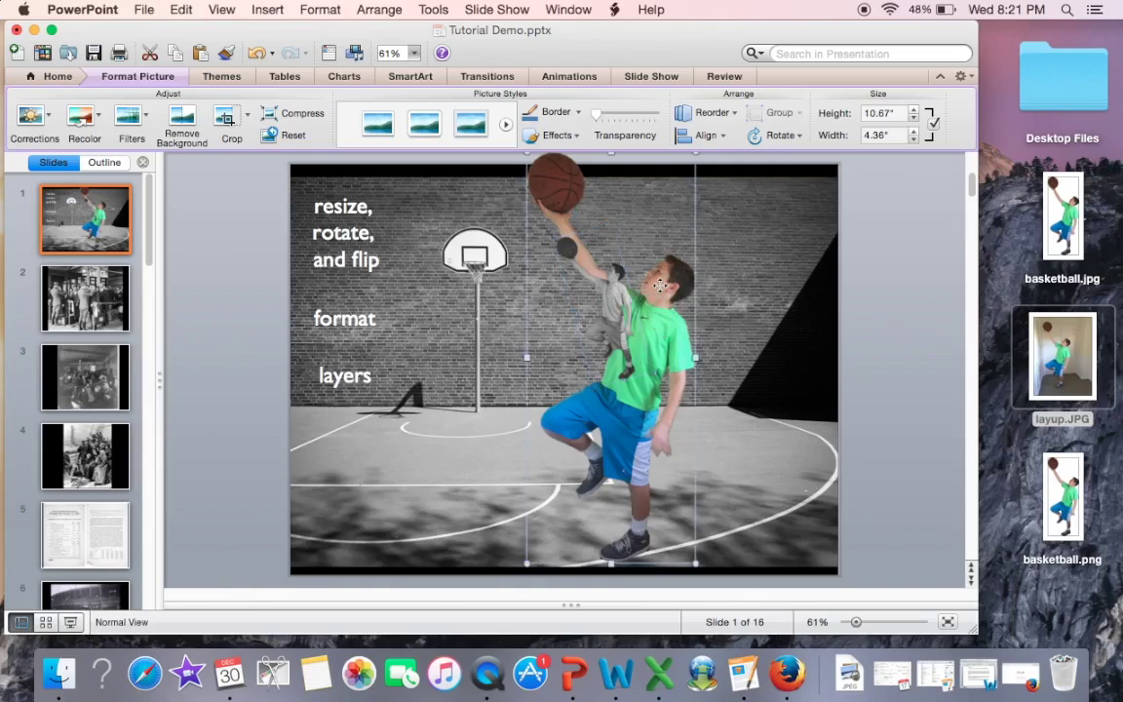
click(383, 11)
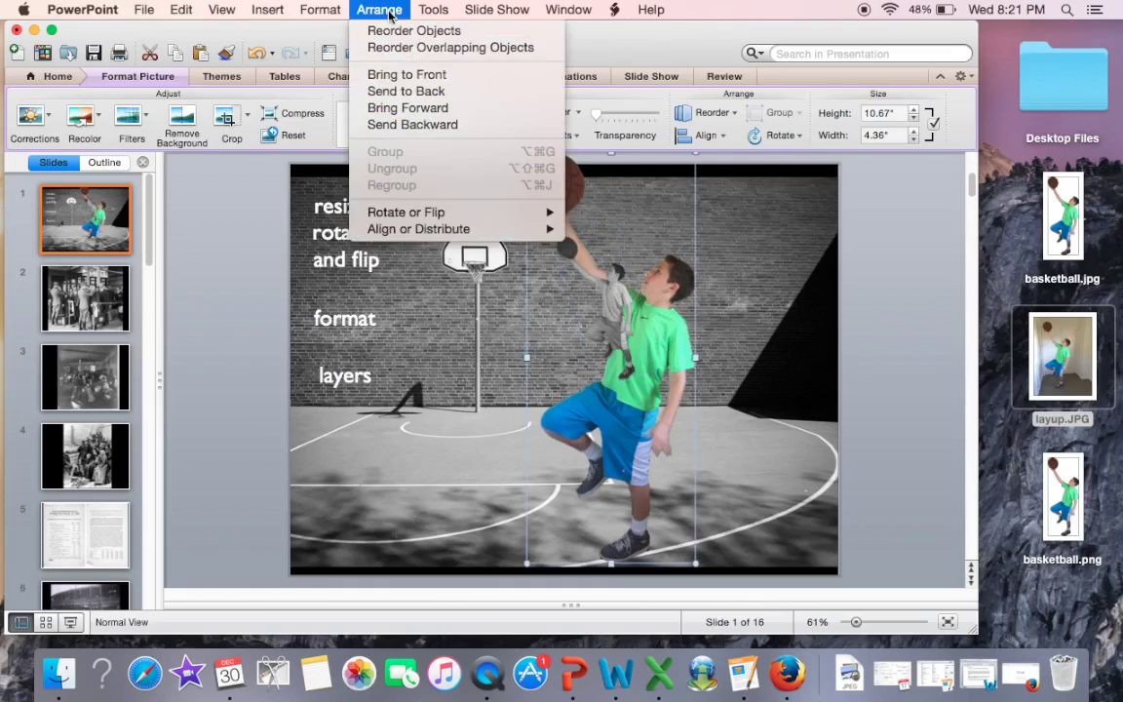
click(413, 108)
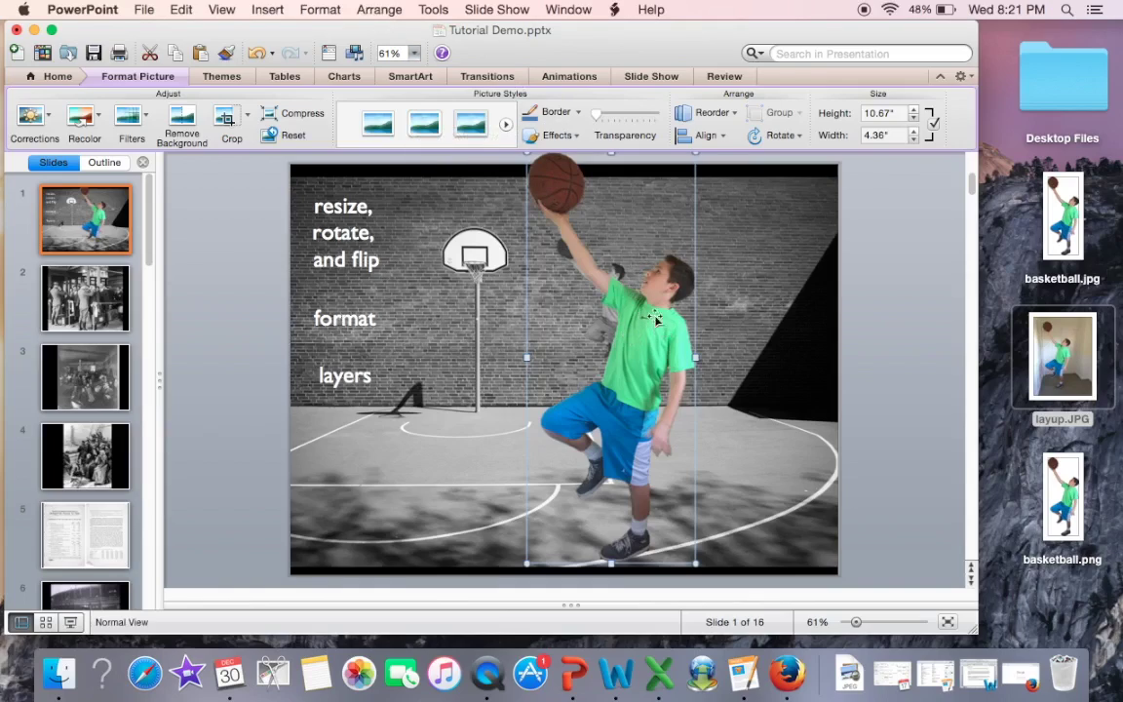
Look over the Rotate or Flip options for the color player picture without choosing one, and collapse the ribbon.
click(379, 10)
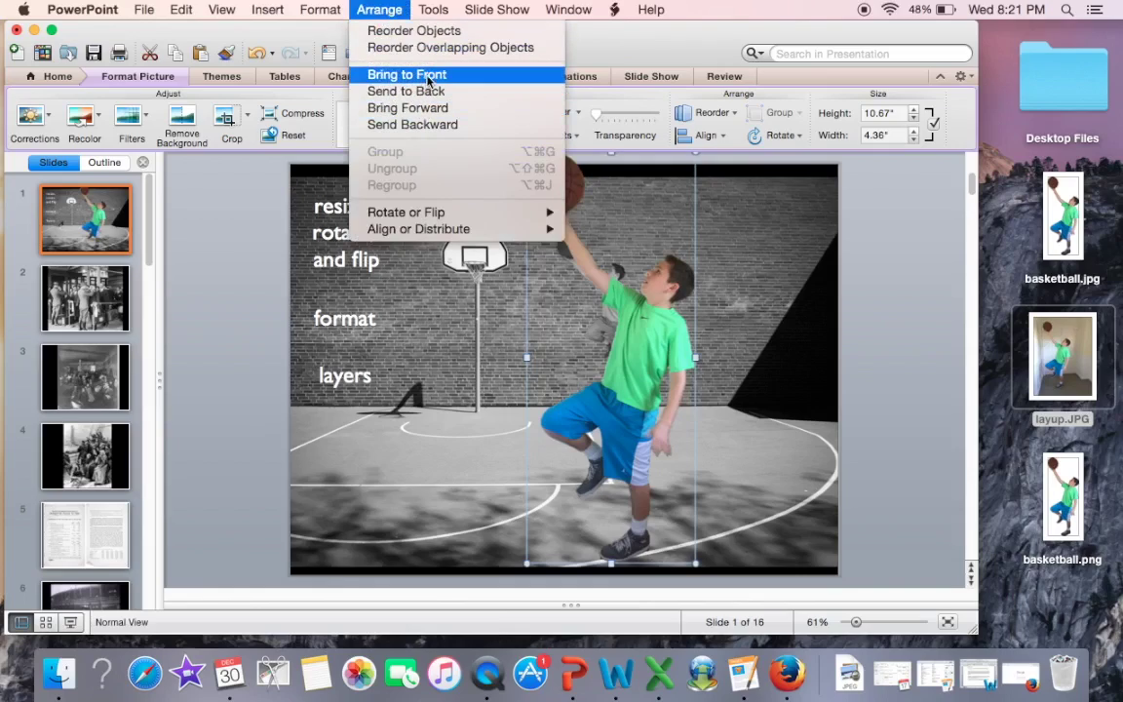
mouse_move(423, 212)
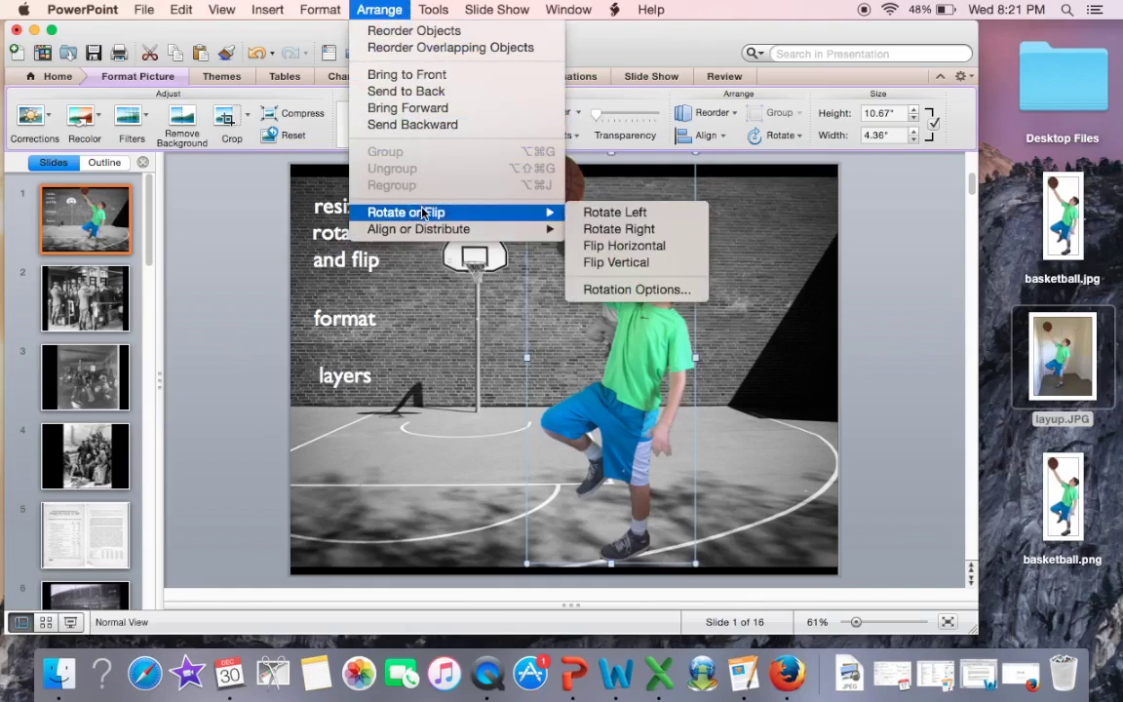
click(212, 172)
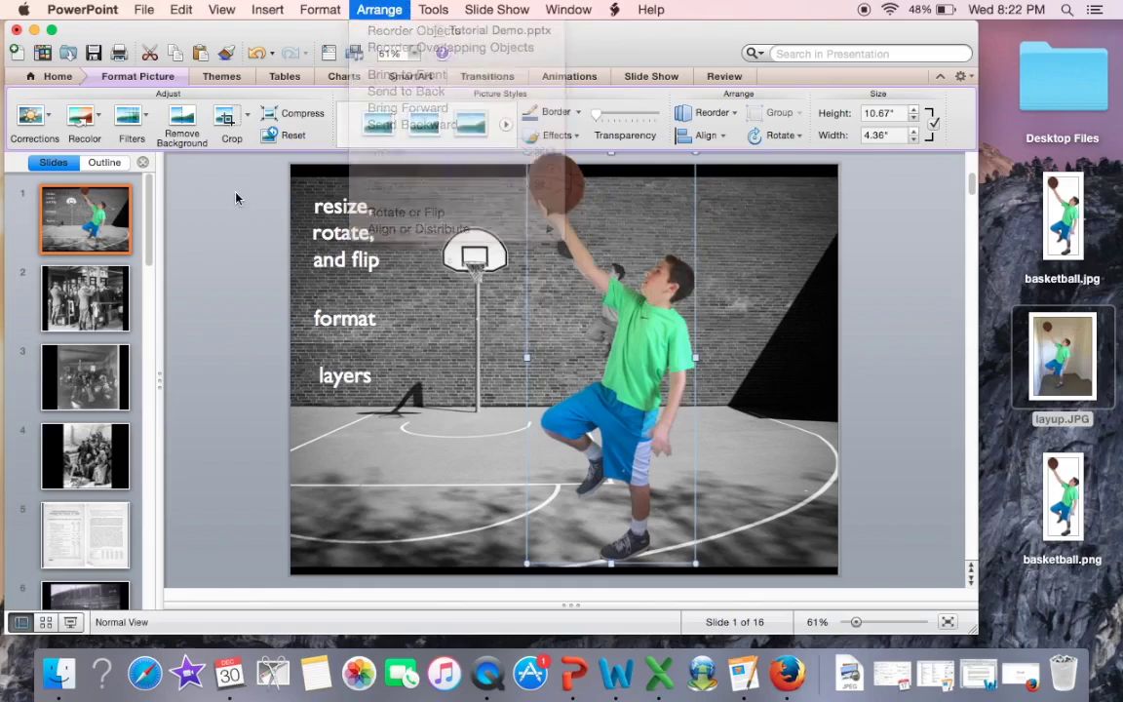
click(163, 80)
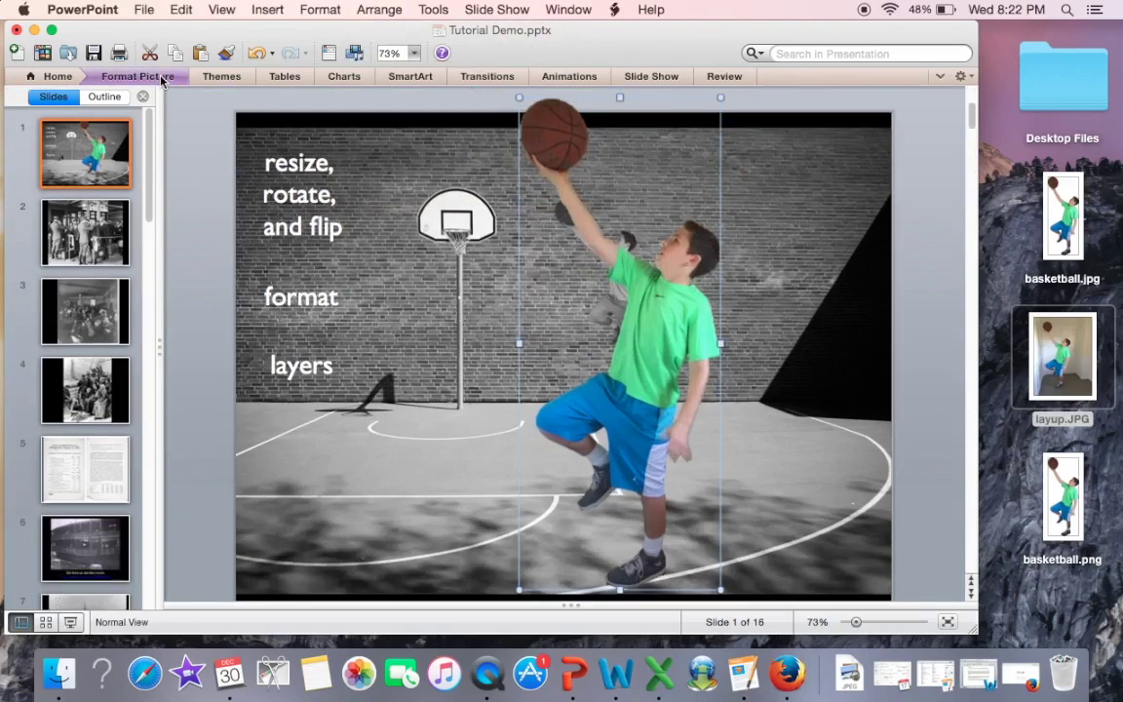